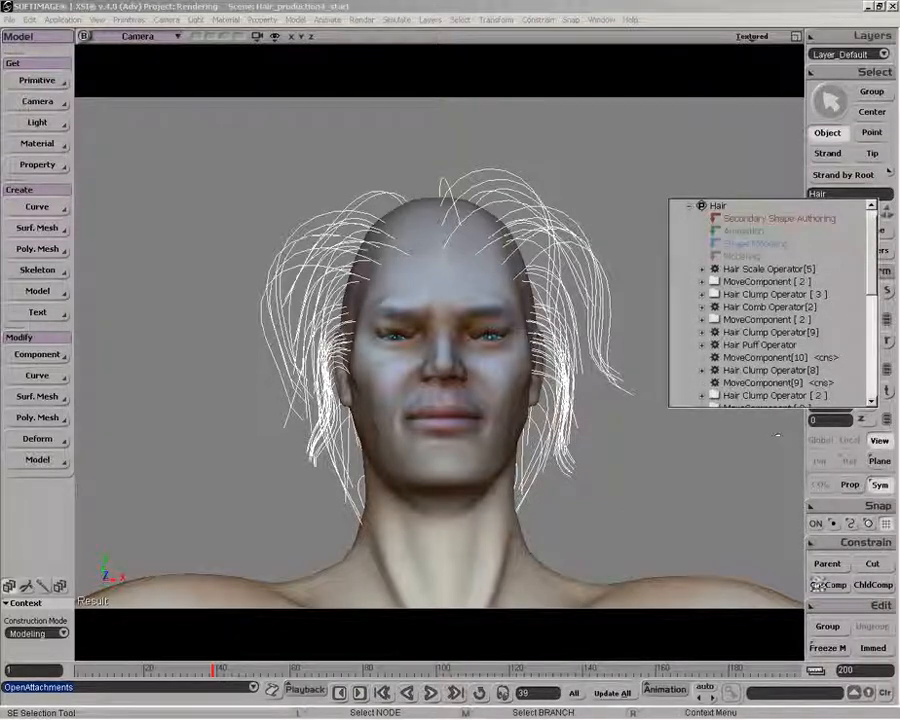
- Freeze the hair's modeling stack and create a lattice around the hair with its default settings
left_click(828, 648)
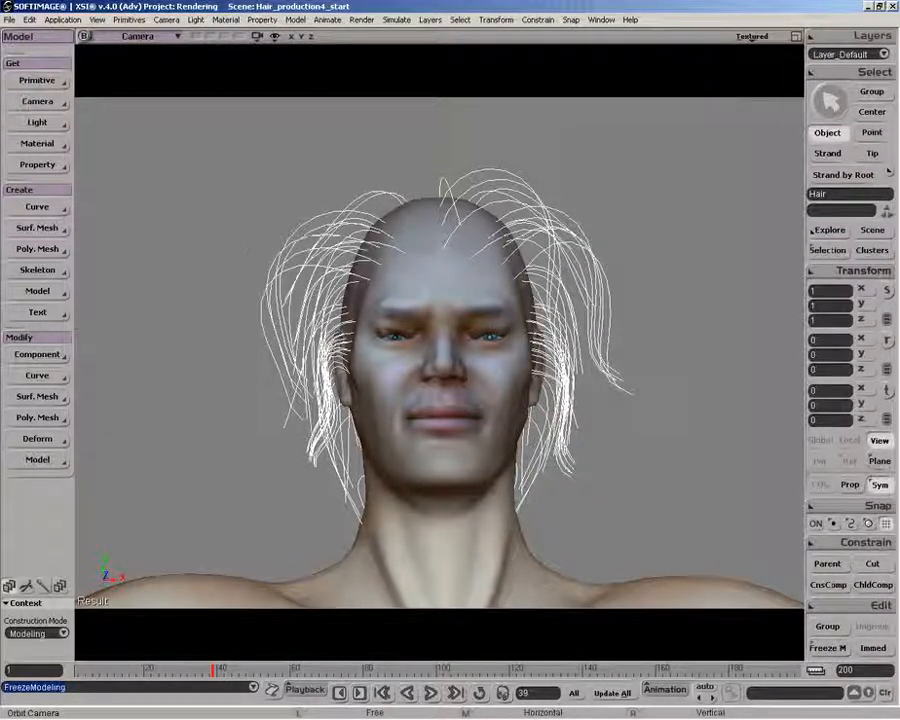
left_click(32, 80)
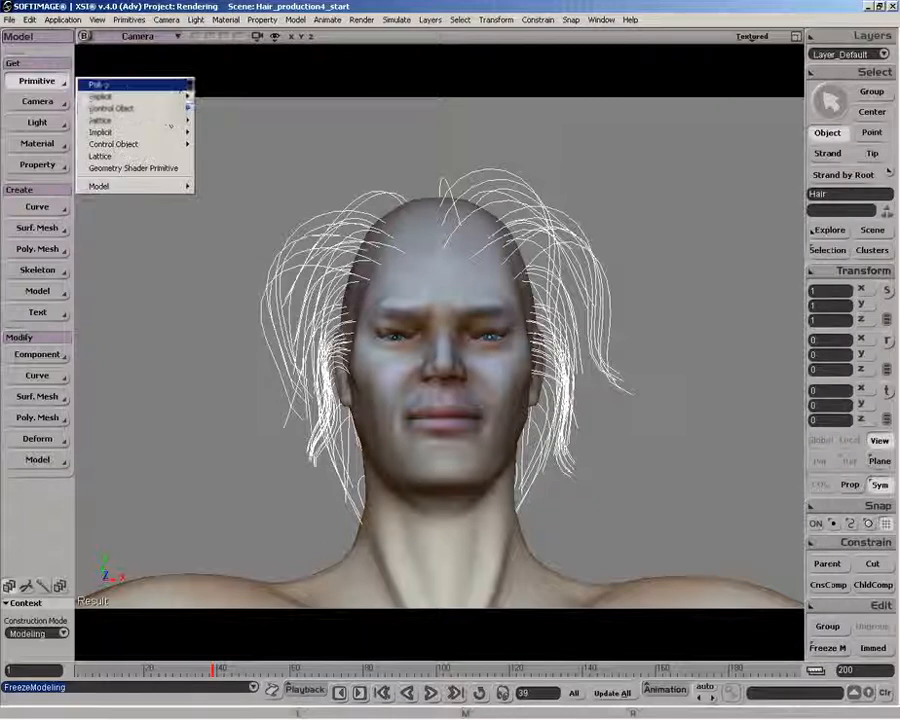
left_click(132, 158)
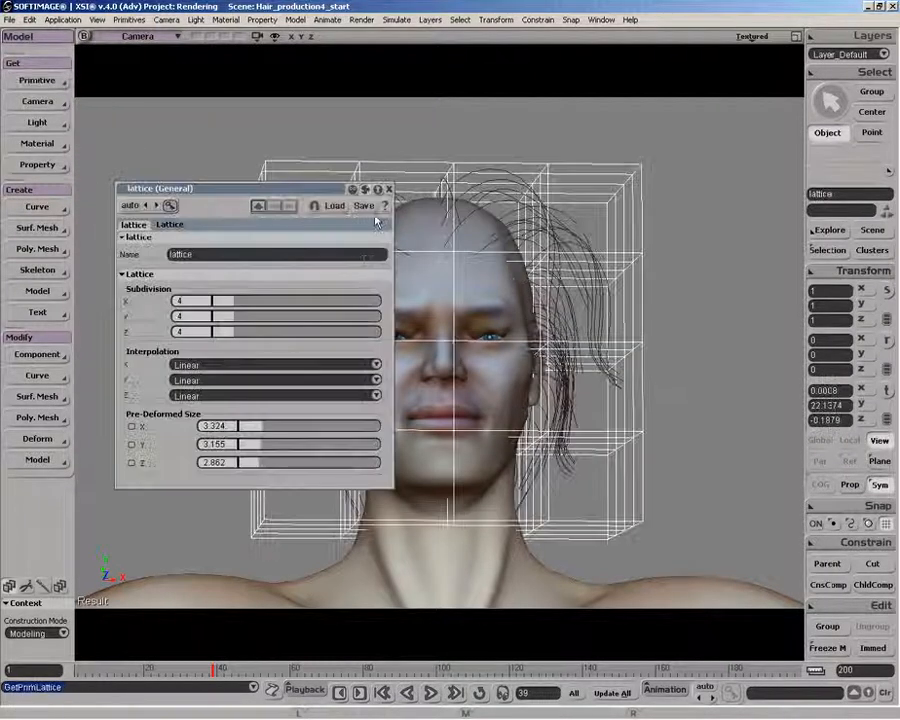
left_click(389, 189)
- Scale the lattice's jaw-level layer of points inward to narrow the hair around the lower face
key("o")
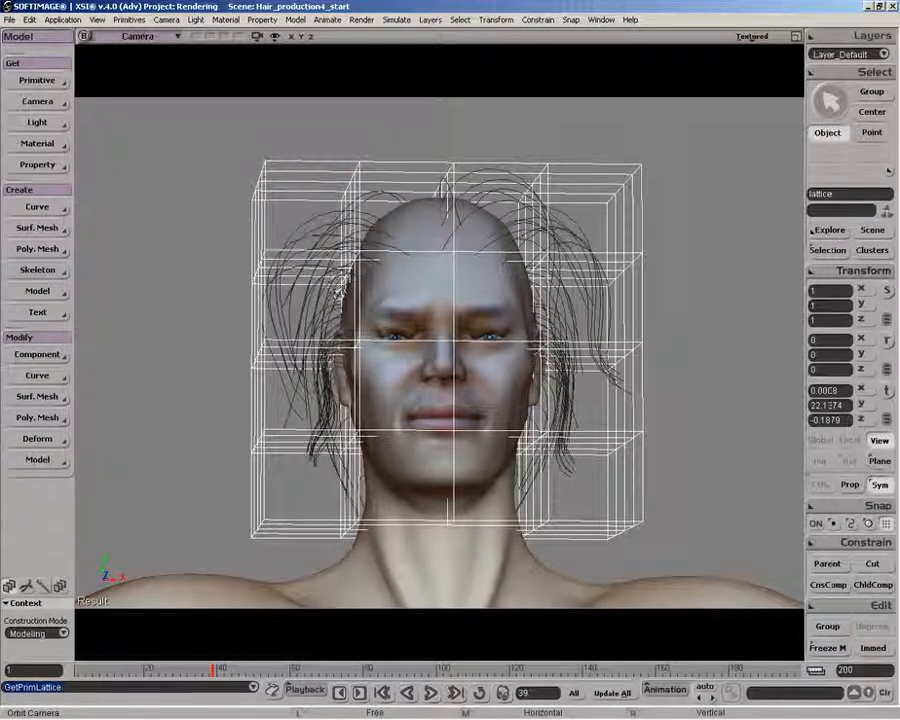
key("t")
left_click_drag(166, 386, 716, 470)
key("x")
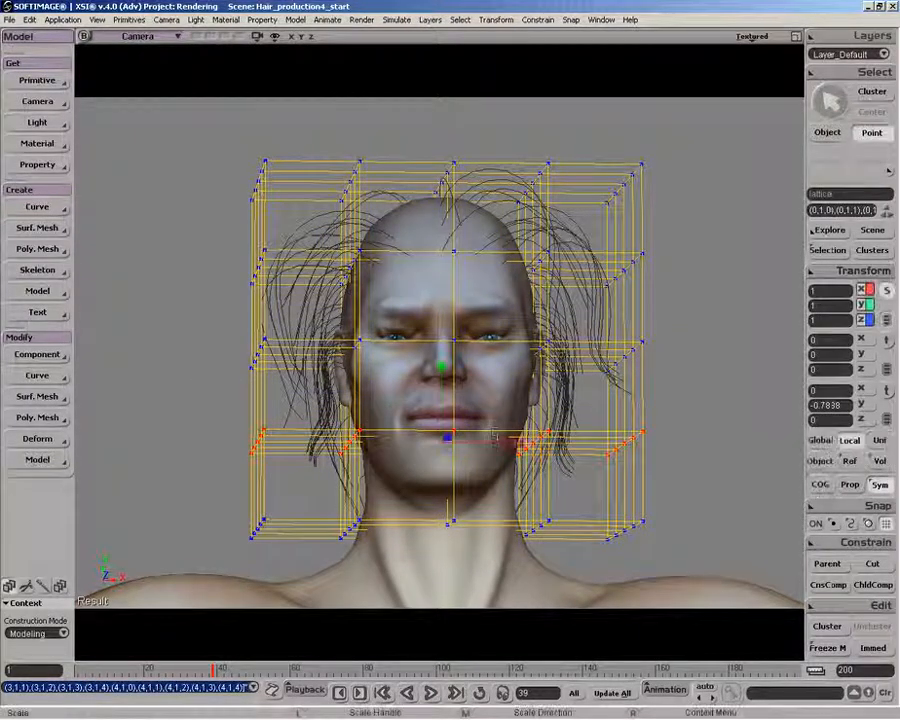
left_click_drag(445, 452, 428, 458)
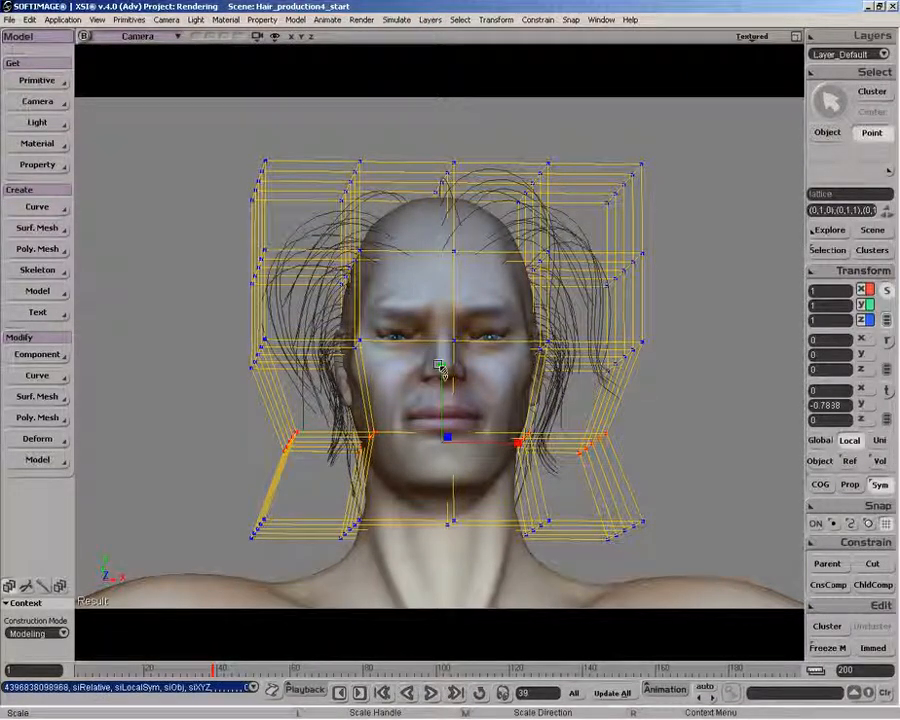
- Raise the lattice's topmost layer of points slightly to give the hair more height
left_click_drag(225, 155, 663, 207)
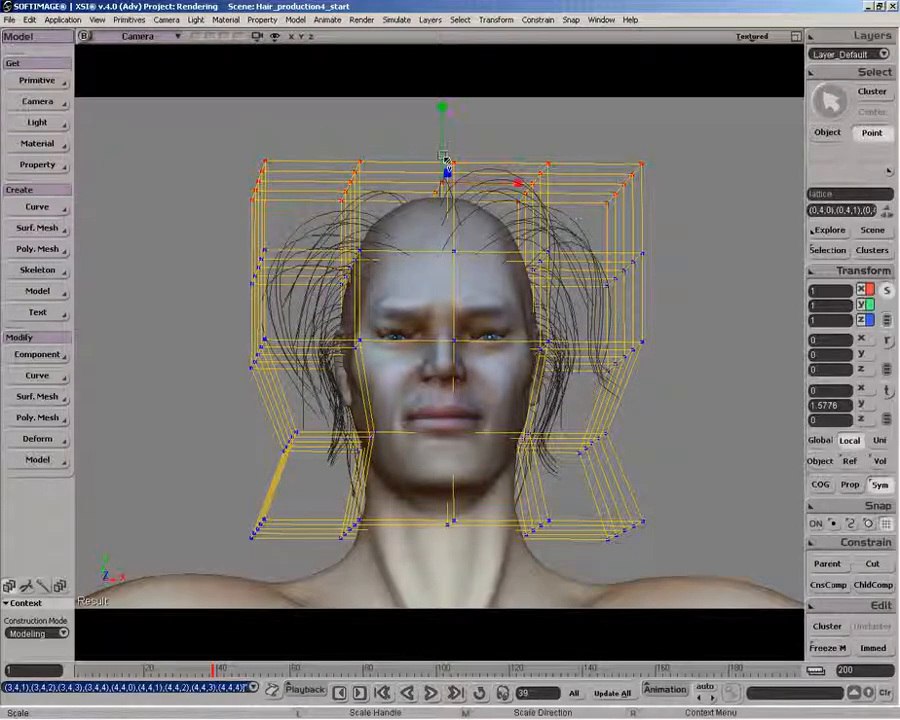
key("v")
left_click_drag(445, 152, 445, 132)
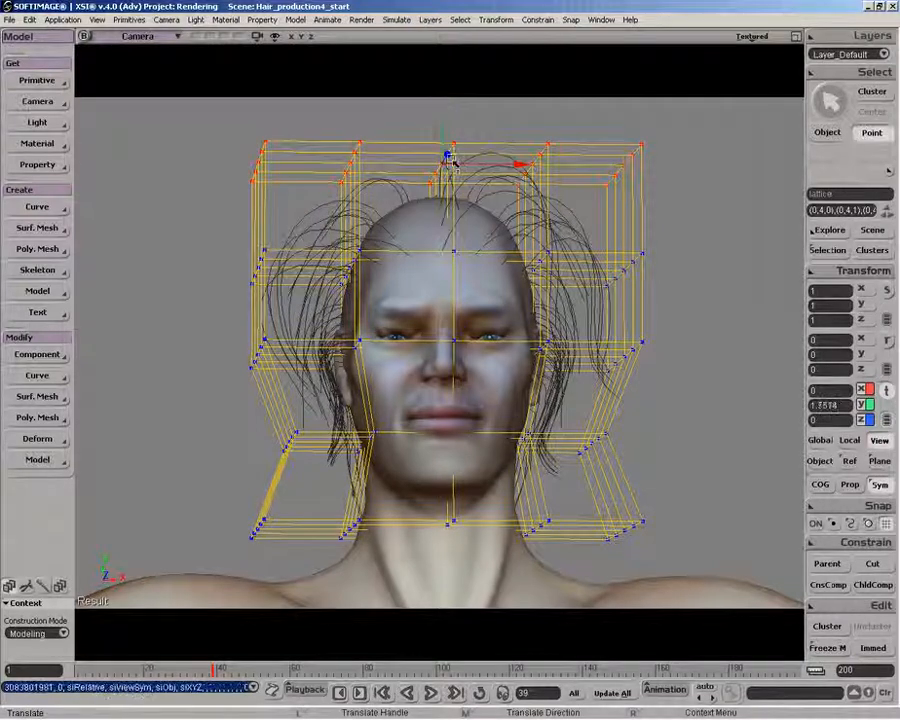
- Select all the lattice points and scale them narrower along X to pull the hair closer to the head
key("space")
left_click_drag(274, 86, 146, 290)
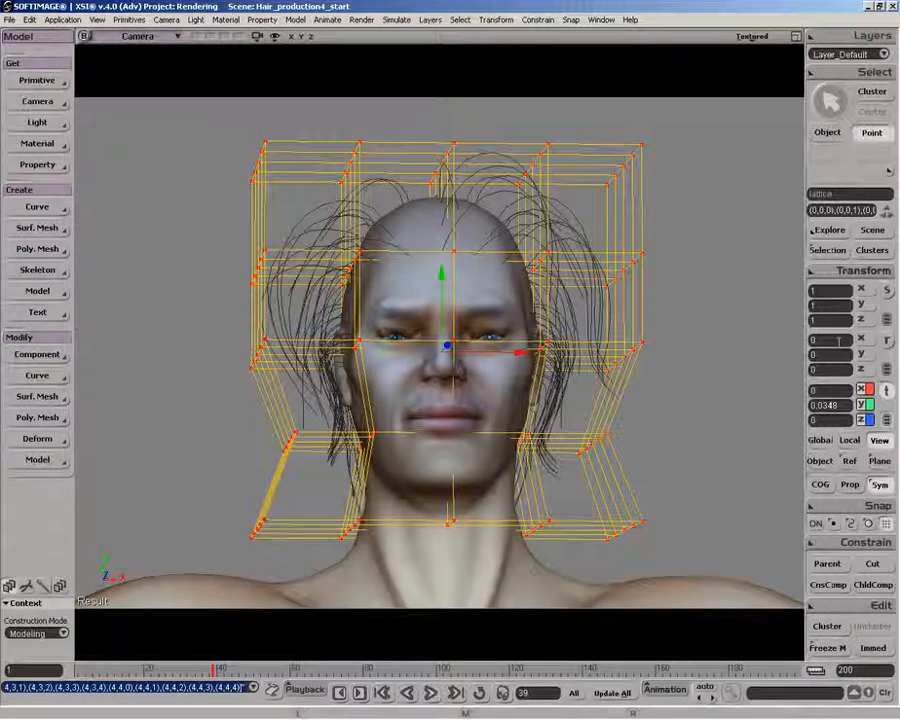
key("x")
left_click_drag(515, 352, 478, 360)
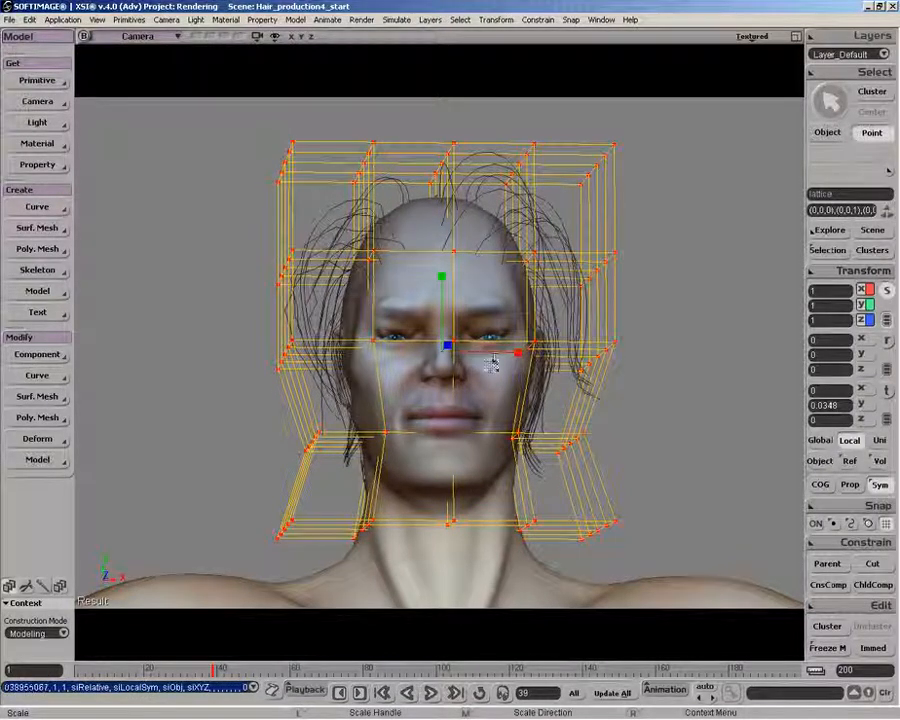
left_click(288, 389)
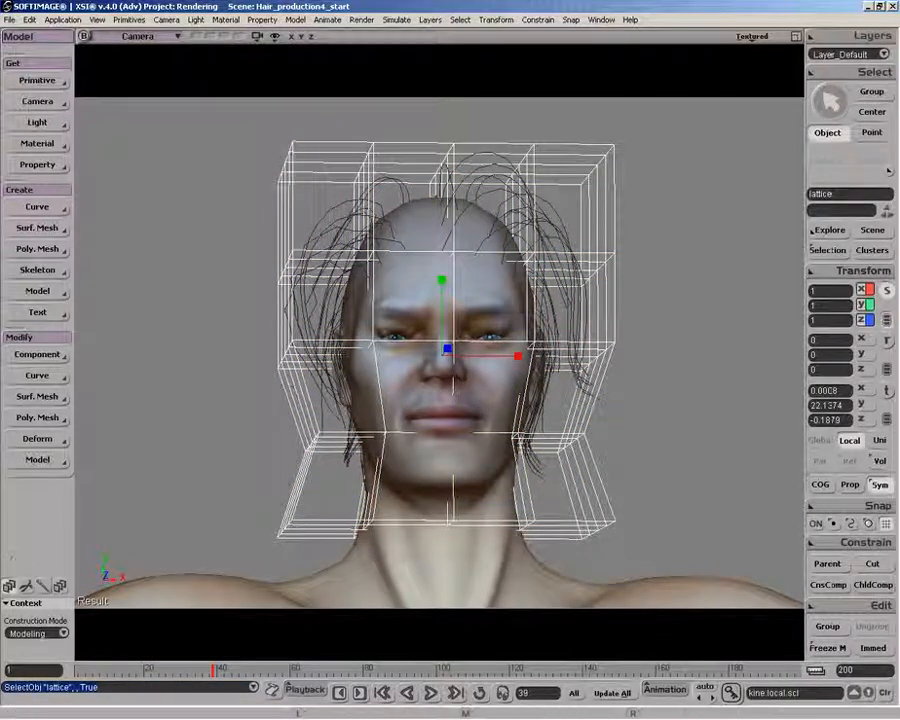
- Select the hair object and turn on the display of its render hairs
key("space")
left_click(326, 395)
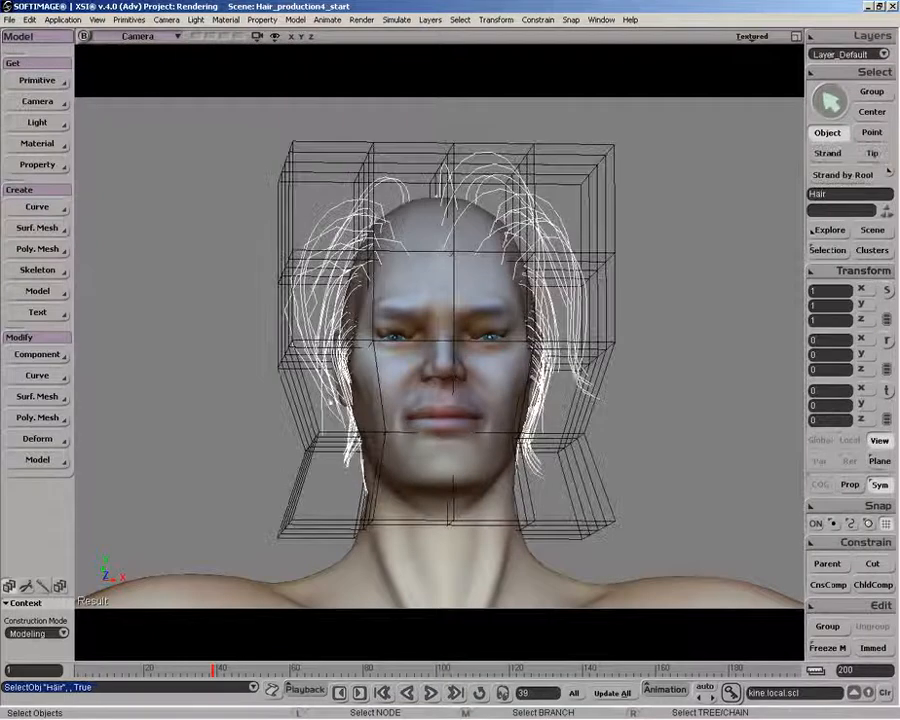
left_click(27, 587)
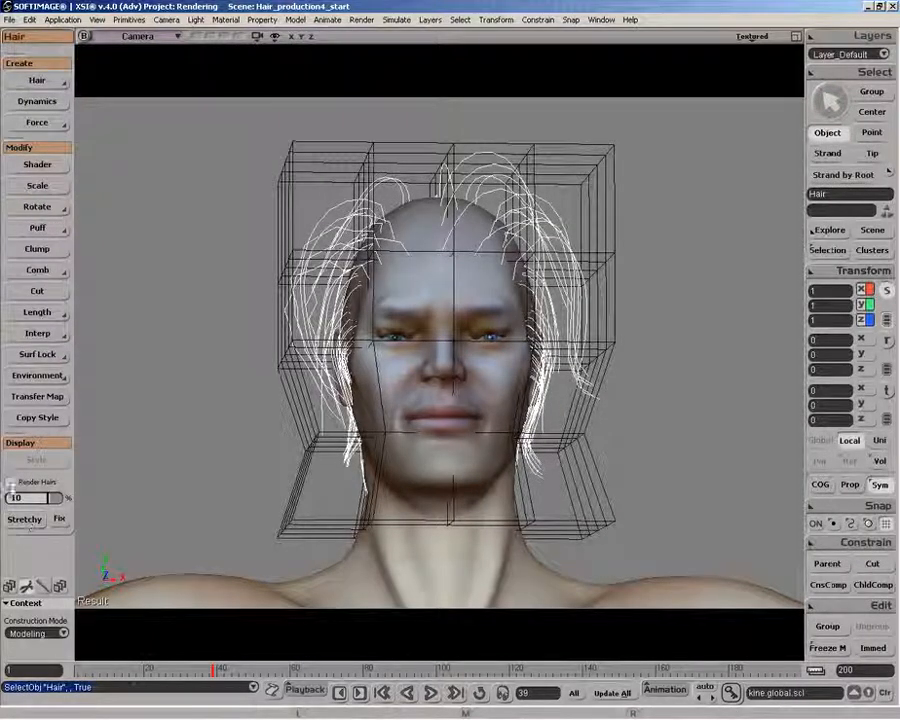
left_click(10, 482)
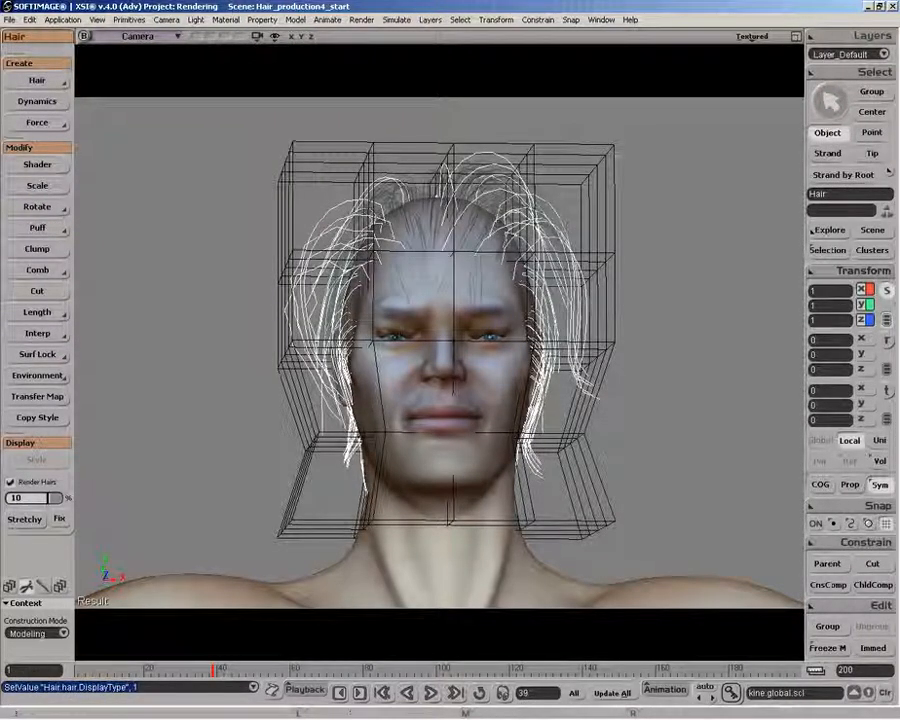
- Set the hair shader's root and tip colors to black and its specular color to 0.119
left_click(37, 164)
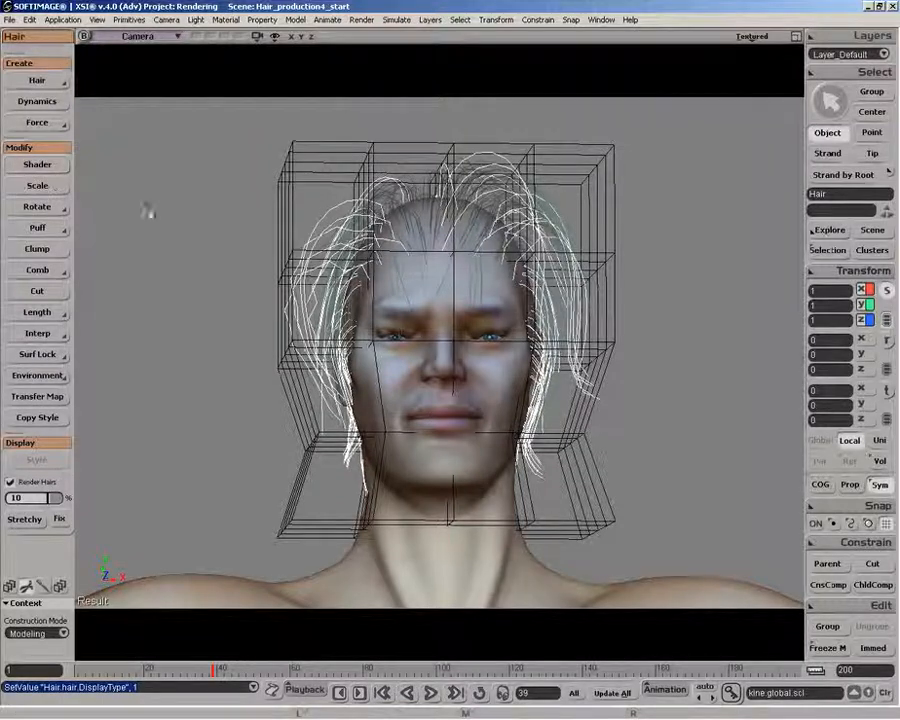
left_click_drag(372, 503, 332, 540, "ctrl")
left_click_drag(350, 456, 334, 455, "ctrl")
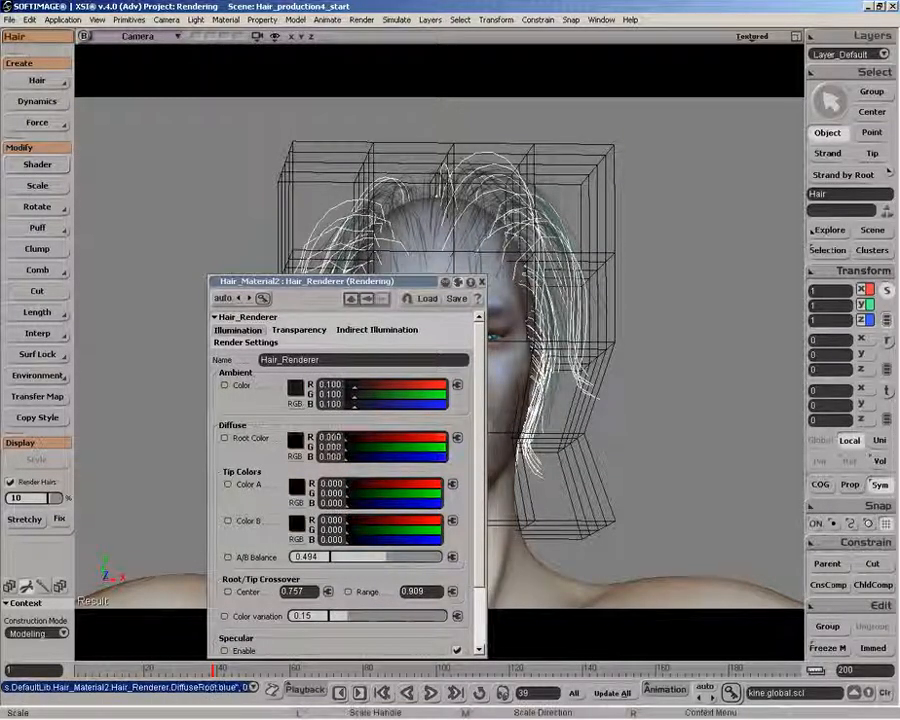
scroll(366, 620, "down", 3)
left_click_drag(366, 619, 358, 619, "ctrl")
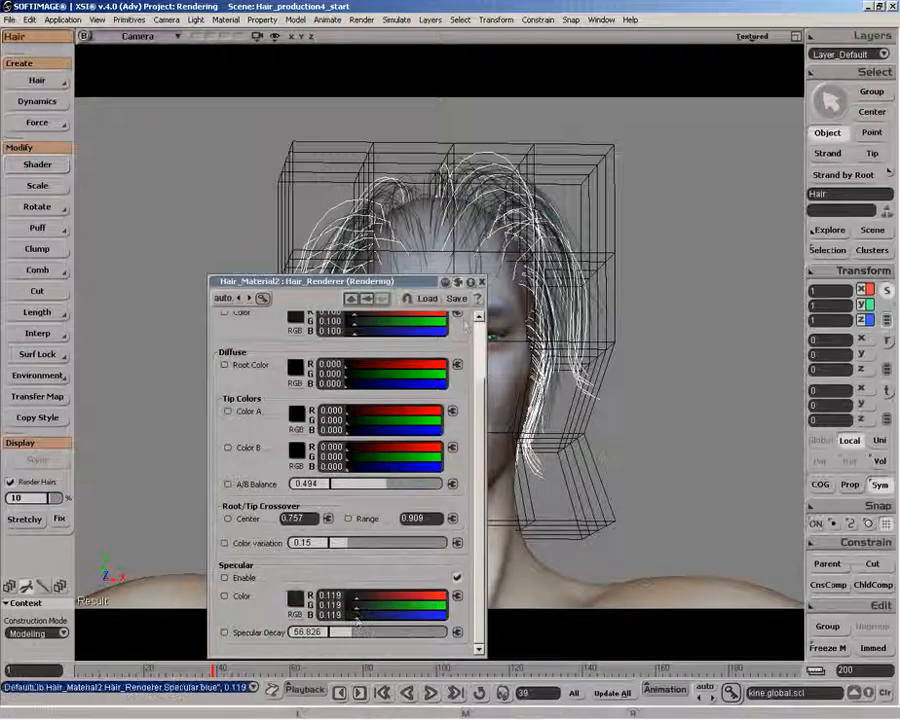
left_click(480, 283)
- Set the render hair display to 55% and hide the lattice
left_click(56, 498)
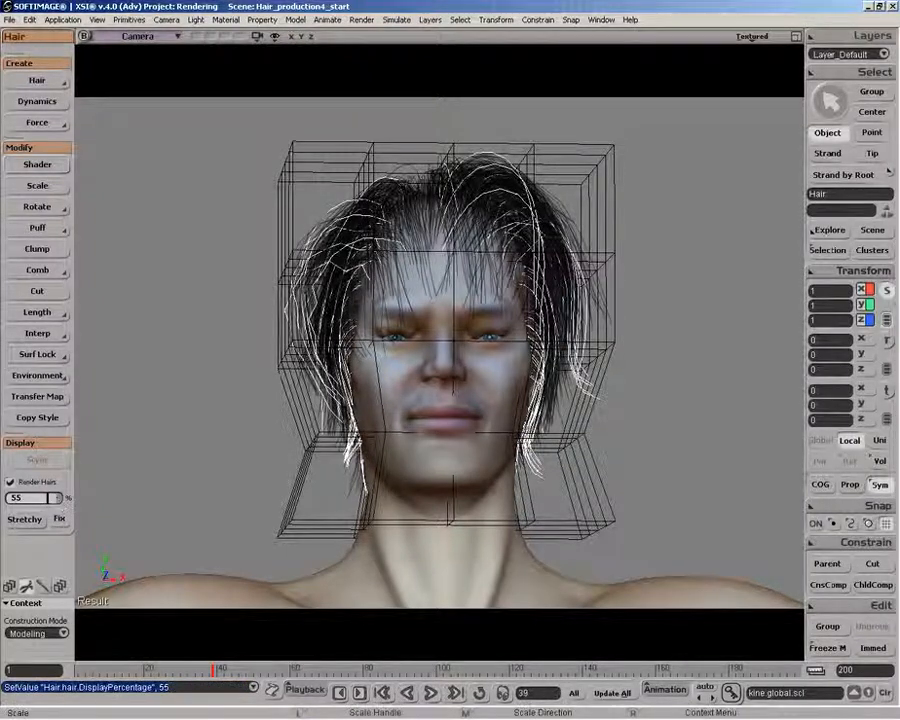
left_click(303, 428)
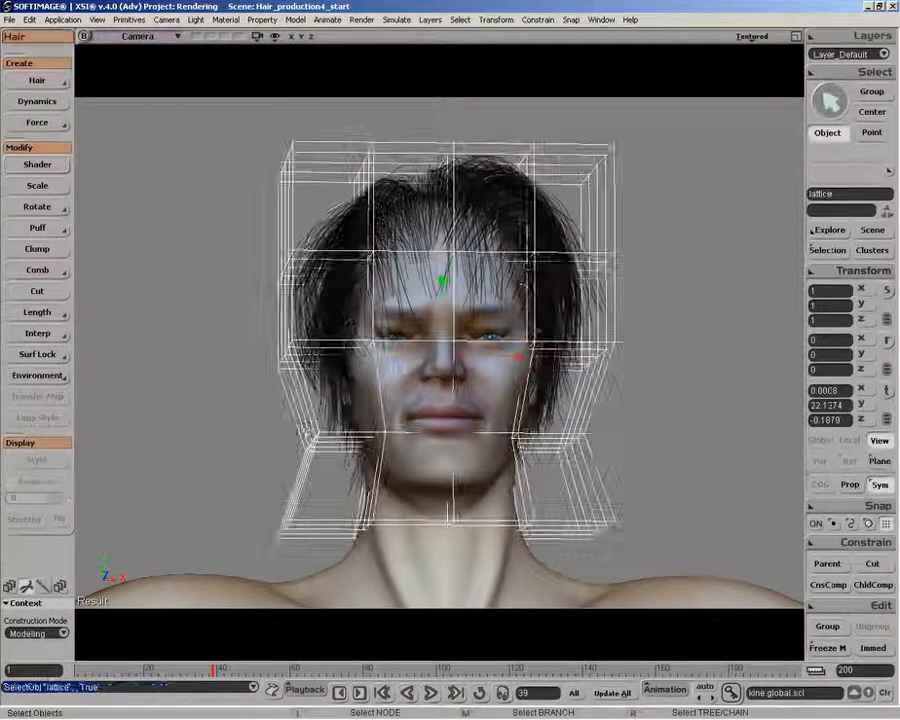
key("h")
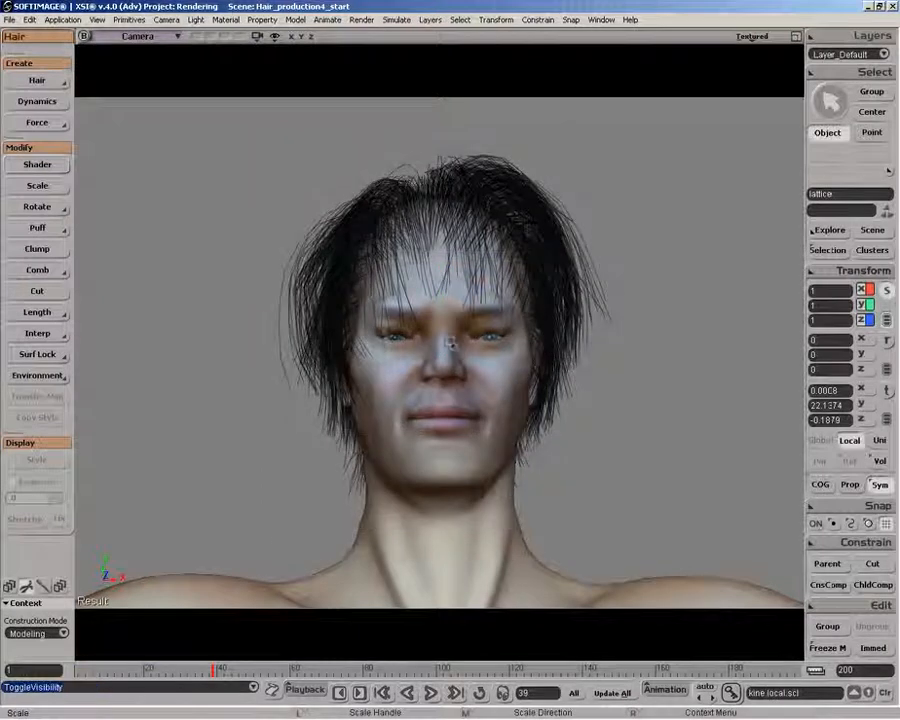
- Select the hair object and inspect the hairstyle from the front around to the side profile
key("o")
left_click_drag(462, 402, 287, 416)
key("space")
left_click(323, 350)
key("o")
key("x")
key("z")
left_click_drag(345, 396, 408, 397)
key("x")
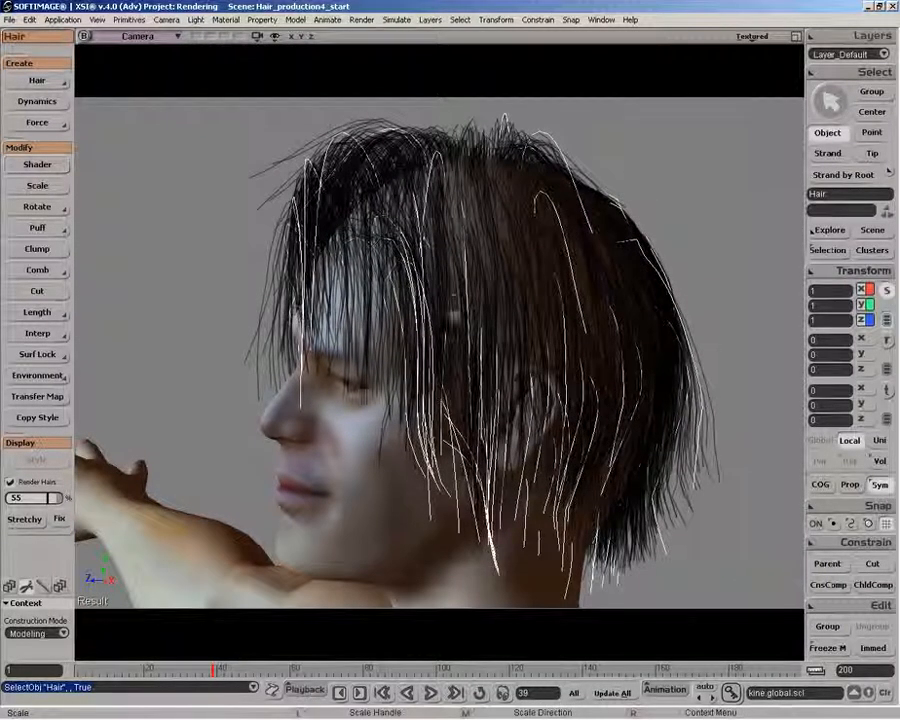
key("o")
left_click_drag(345, 333, 336, 334)
key("x")
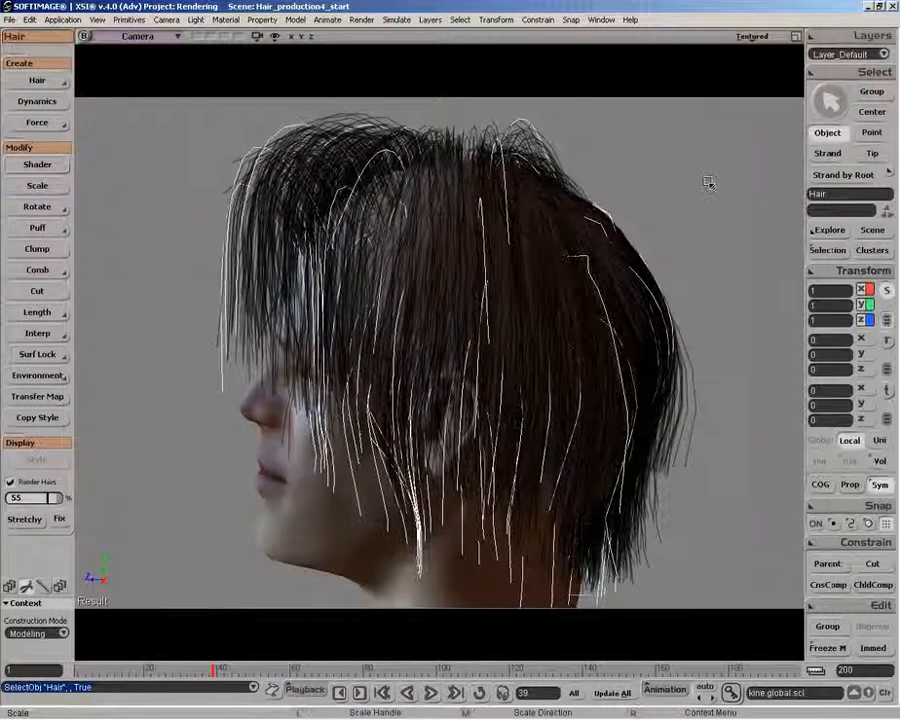
- Select the guide strands hanging in front of the forehead and split their interpolation from the other strands
left_click(822, 156)
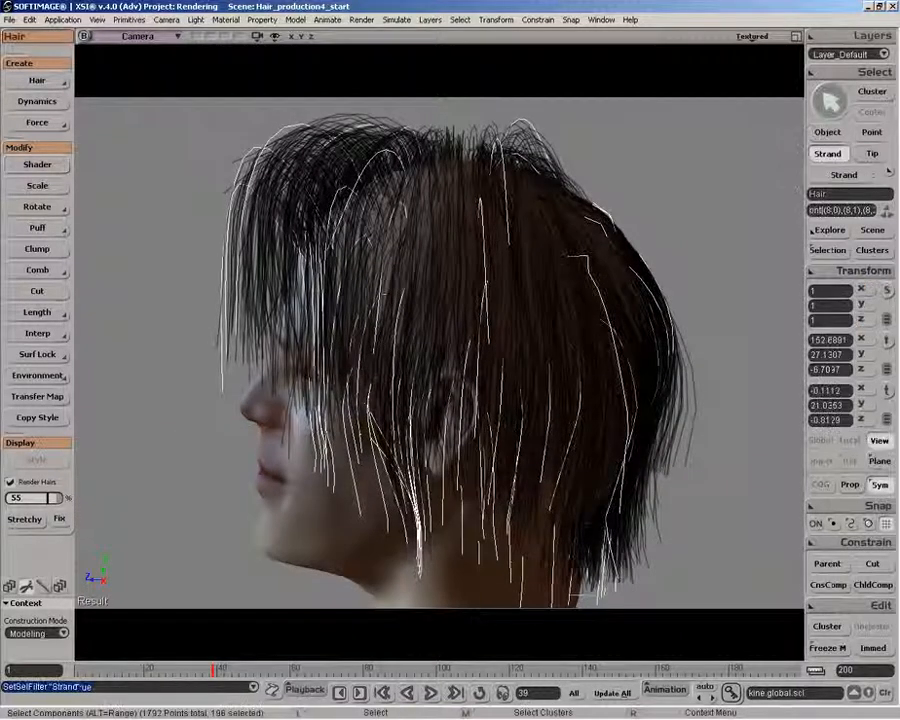
left_click(249, 267)
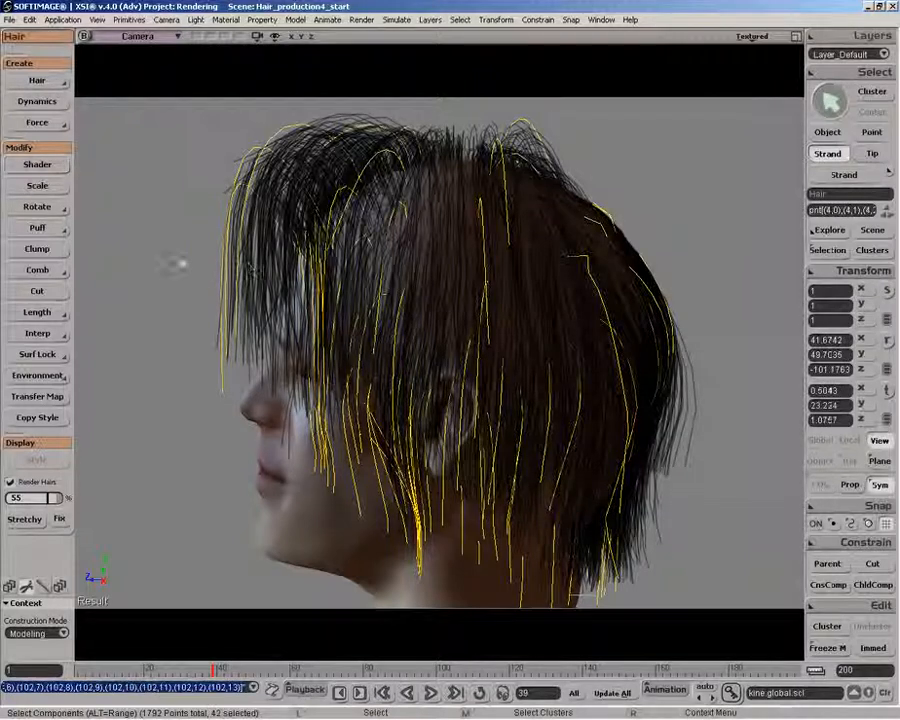
left_click_drag(193, 259, 255, 270)
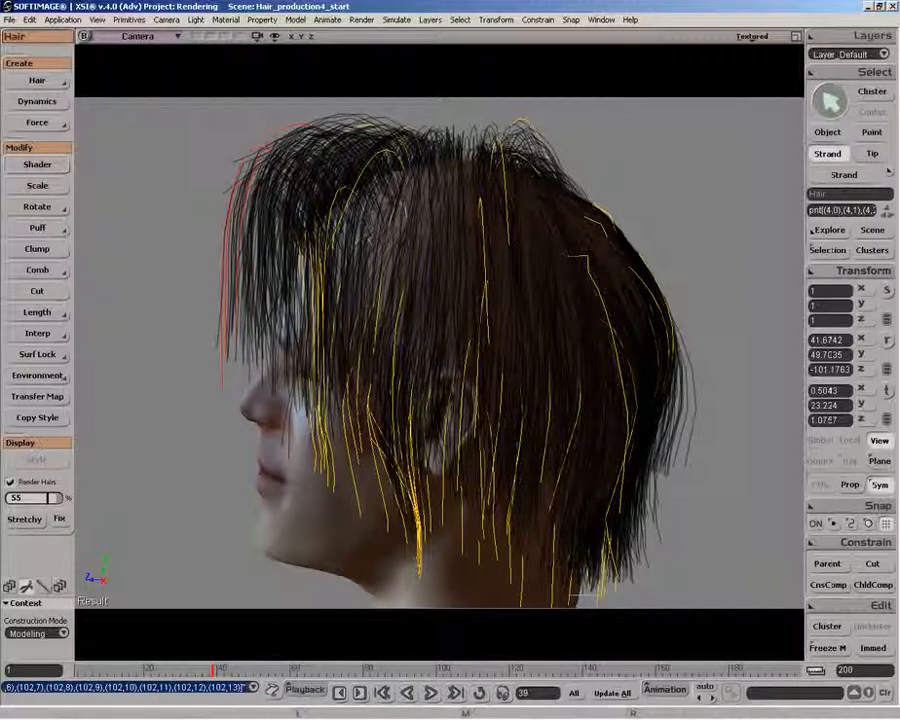
left_click(37, 334)
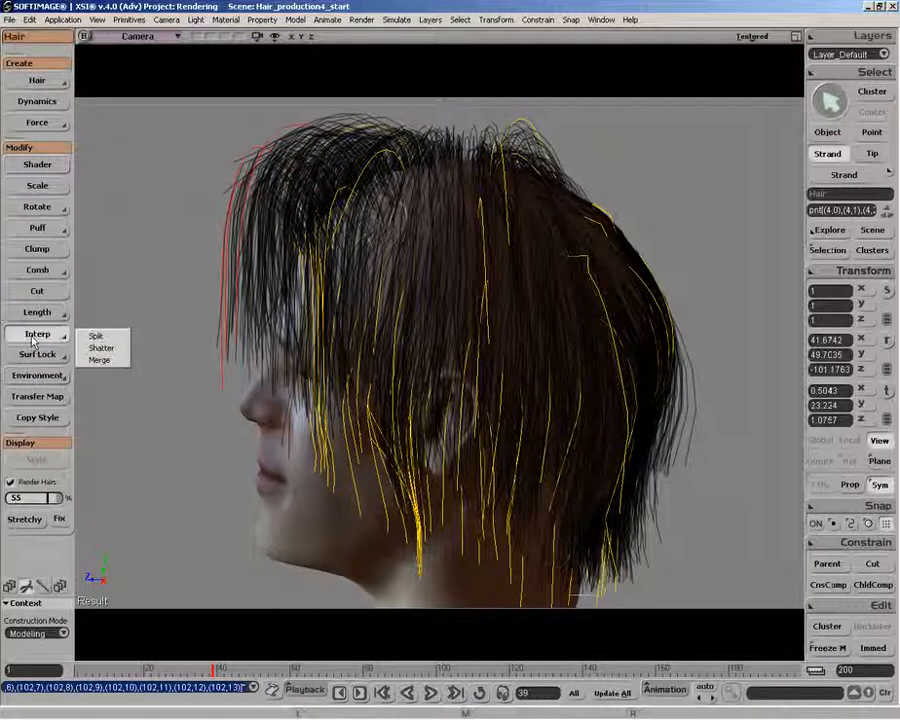
left_click(108, 340)
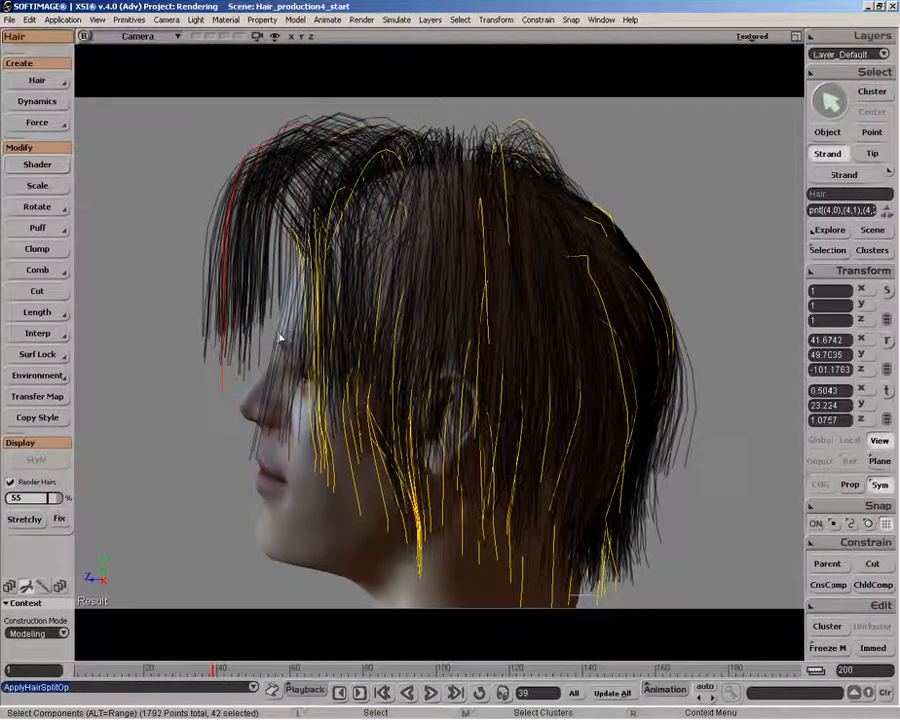
- Select the front guide strands on the character's right side and split their interpolation
key("o")
left_click_drag(275, 331, 305, 374)
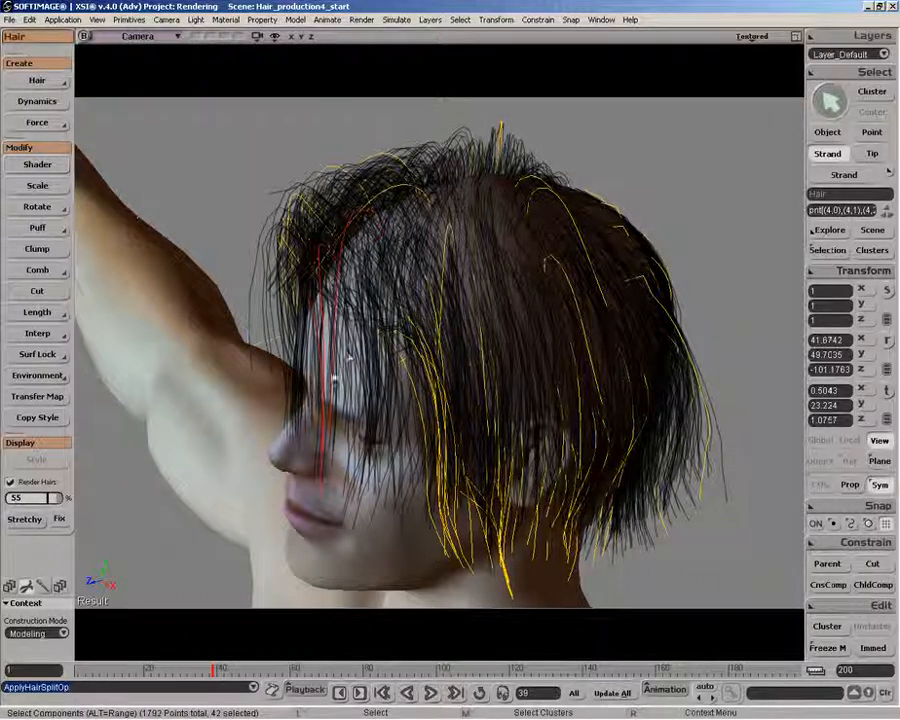
key("o")
left_click_drag(336, 348, 303, 358)
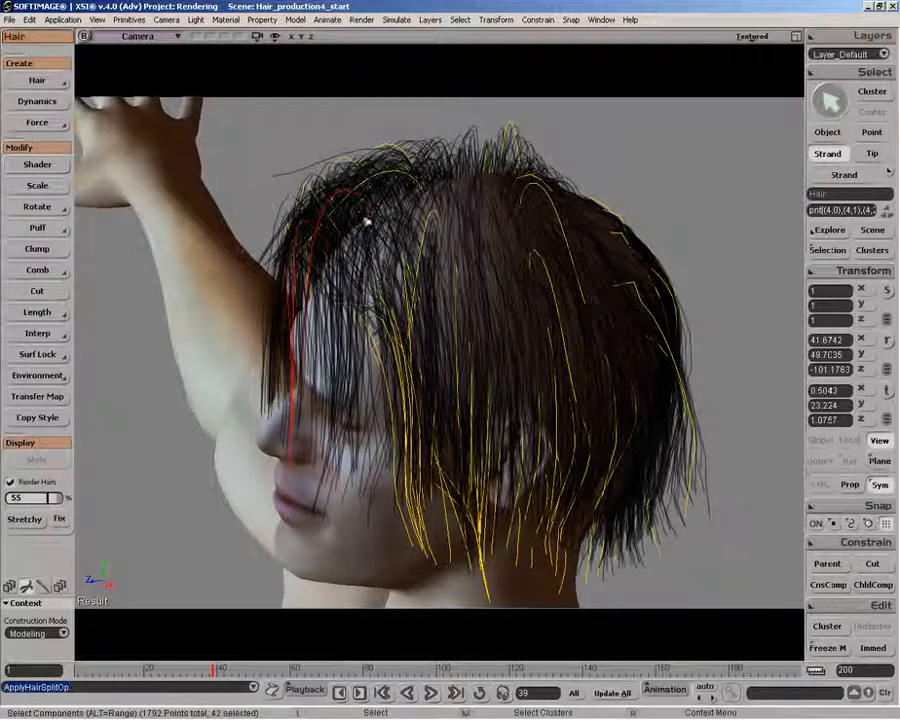
key("o")
left_click_drag(311, 275, 231, 317)
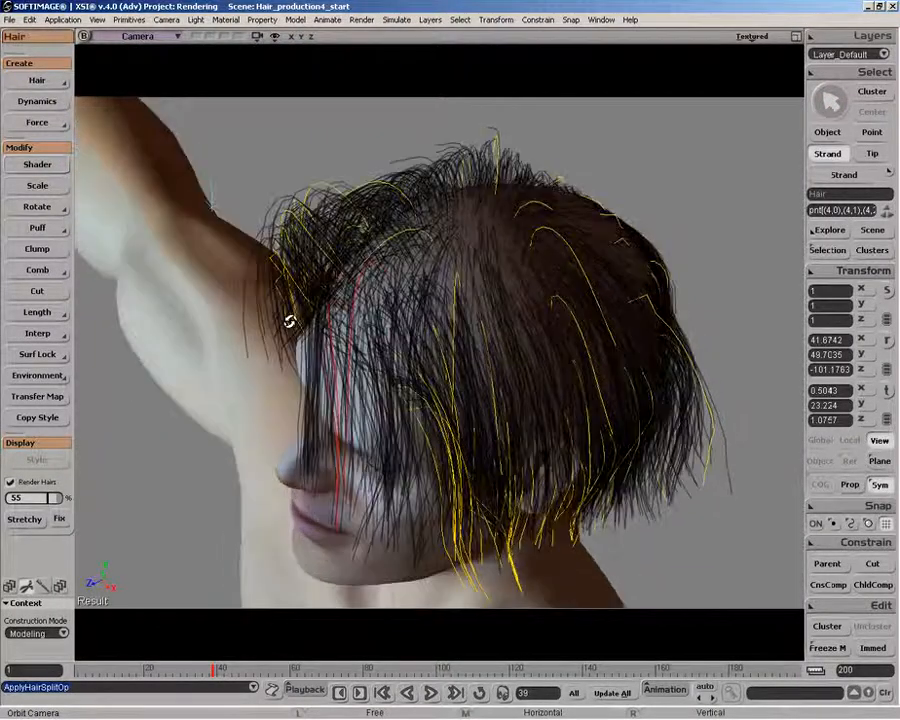
key("o")
left_click_drag(401, 491, 634, 410)
key("space")
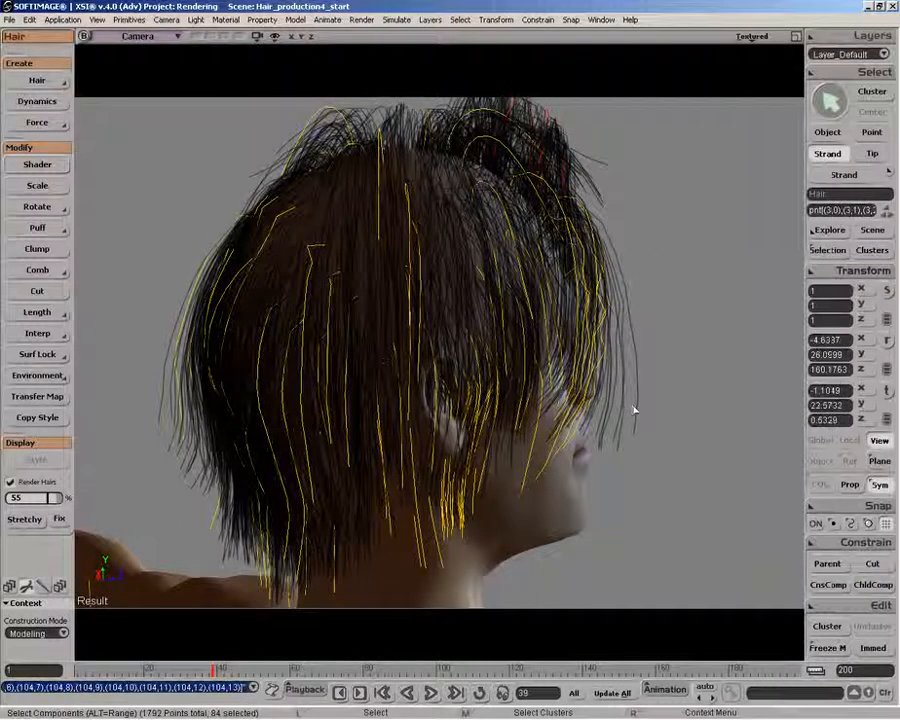
left_click(33, 334)
left_click(96, 336)
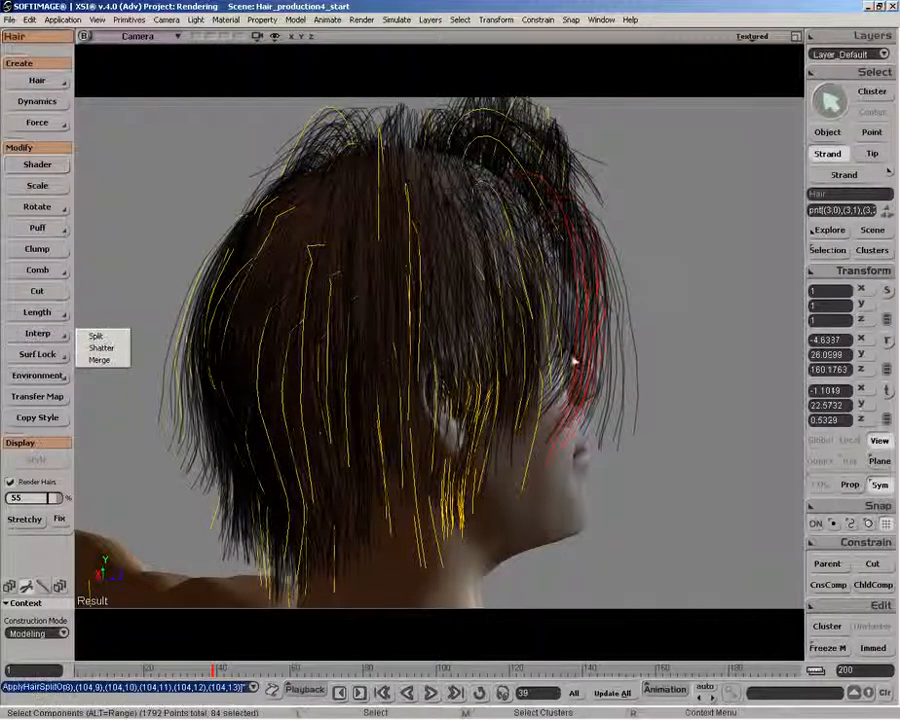
- Check the parting from the front, reselect the whole hair object and freeze its modeling stack
key("o")
left_click_drag(623, 358, 341, 201)
key("o")
left_click_drag(392, 338, 416, 291)
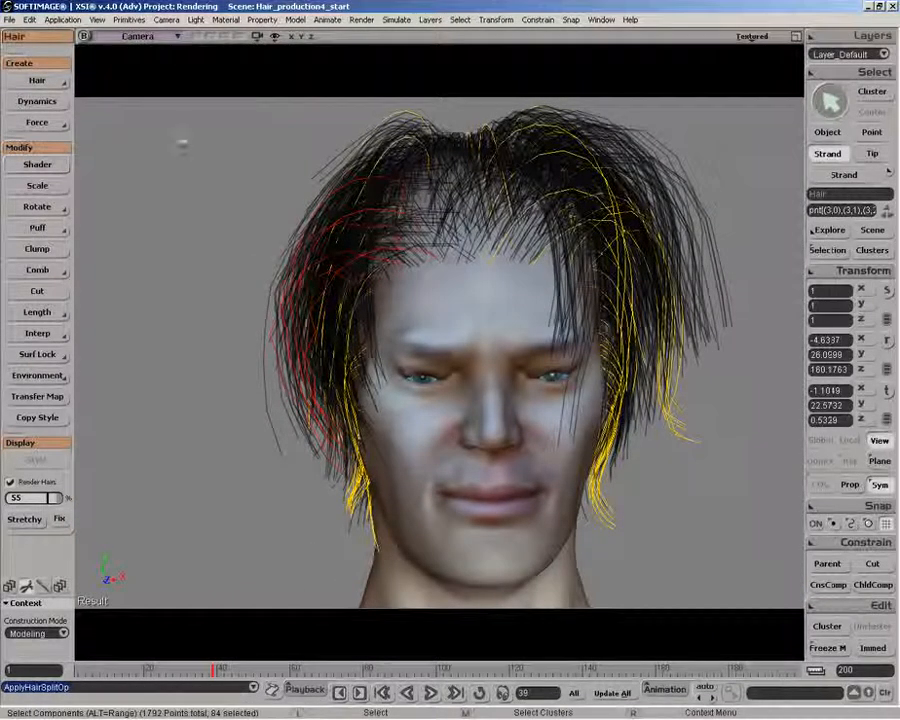
key("space")
left_click(185, 175)
left_click(272, 360)
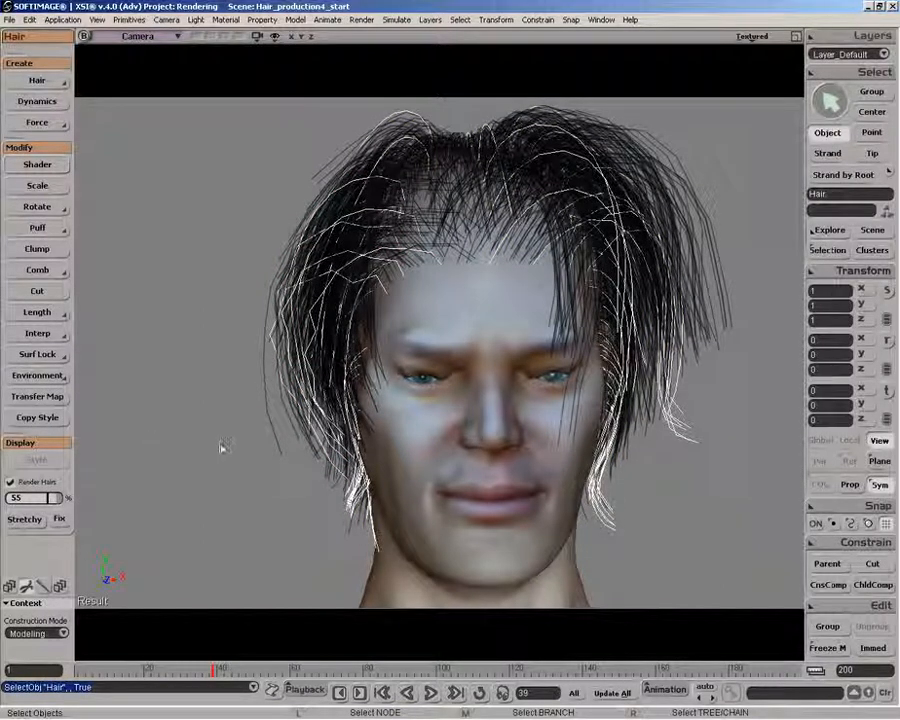
left_click(814, 648)
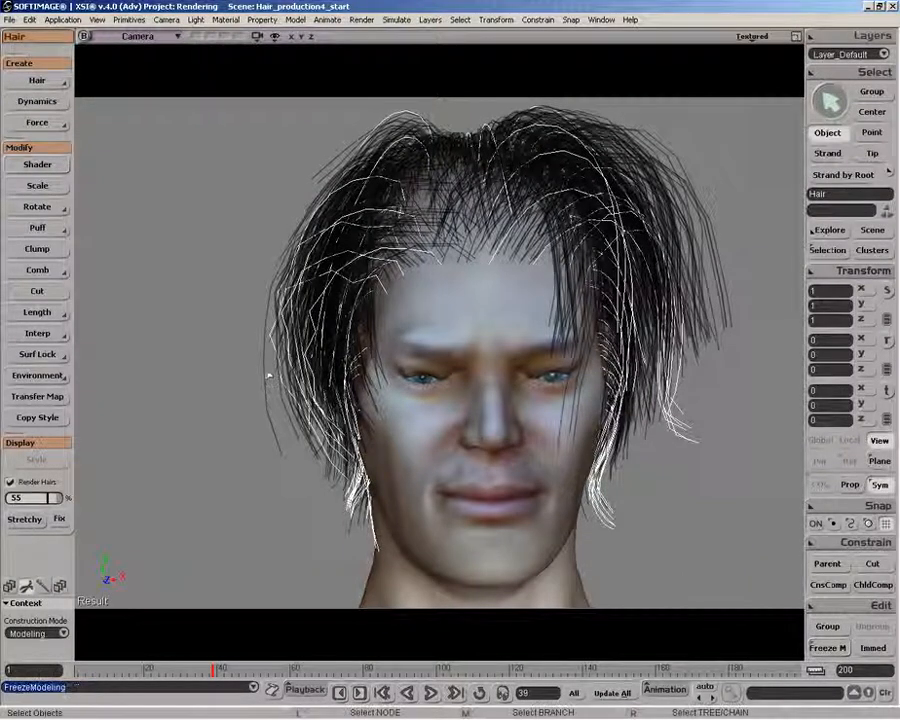
- Turn on stretching for the hair strands and inspect the hairstyle from the front
left_click(25, 520)
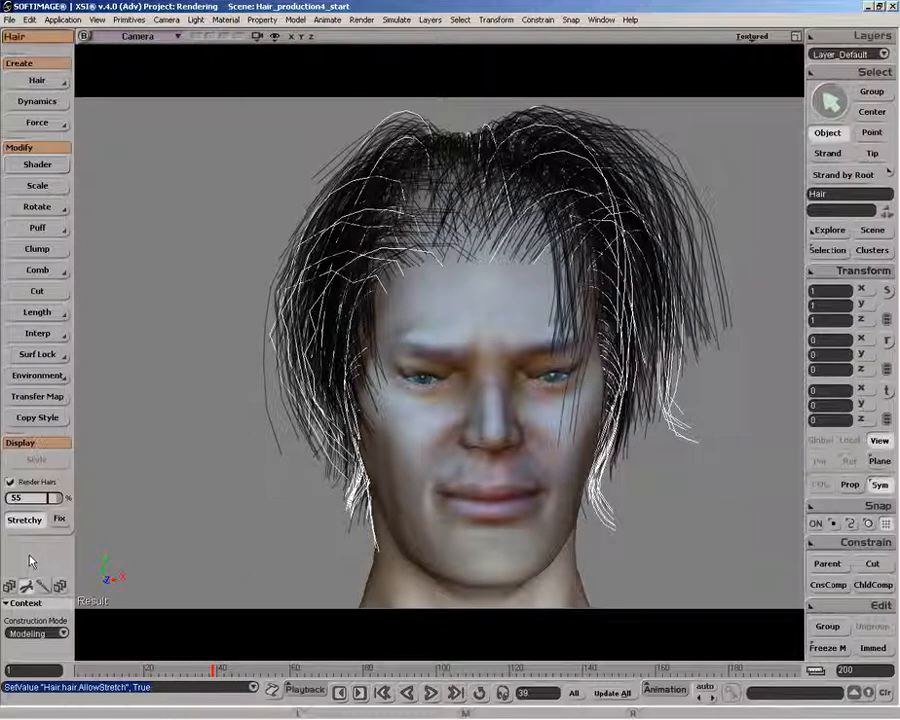
key("z")
left_click_drag(295, 468, 259, 480)
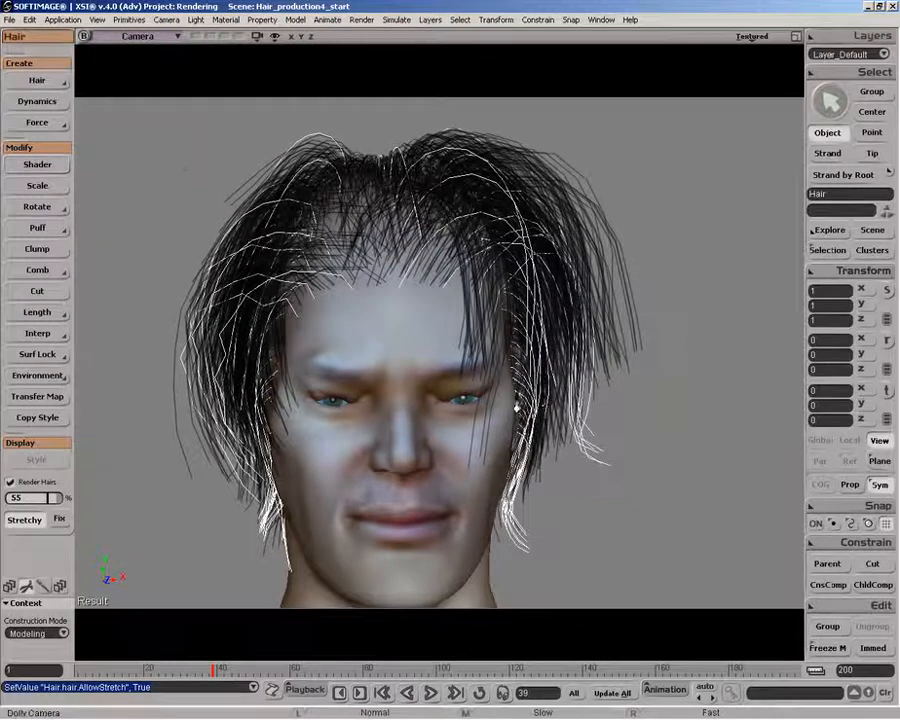
scroll(518, 402, "up", 5)
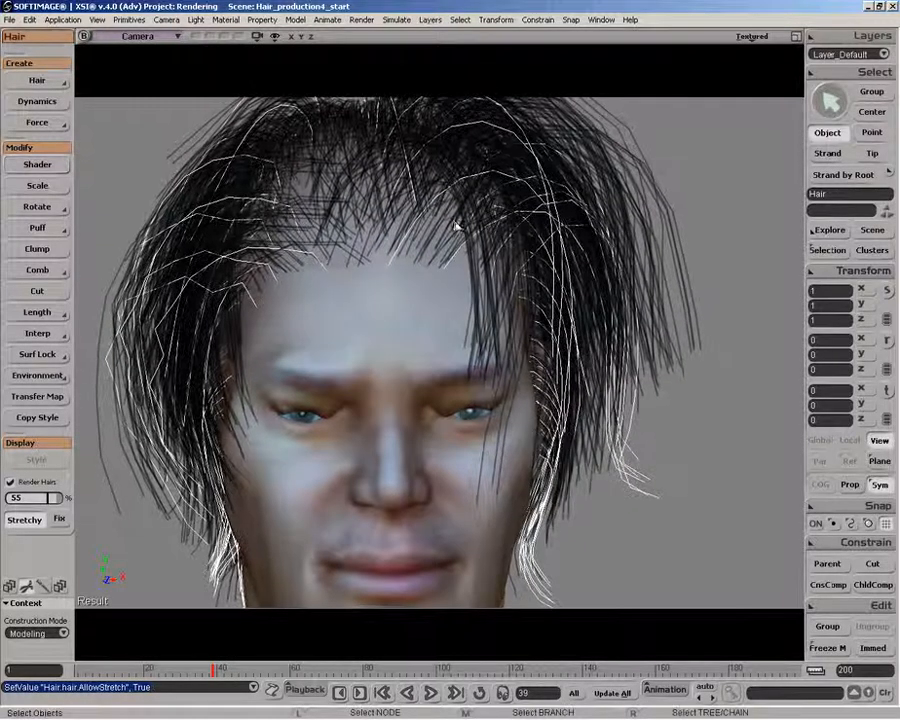
key("v")
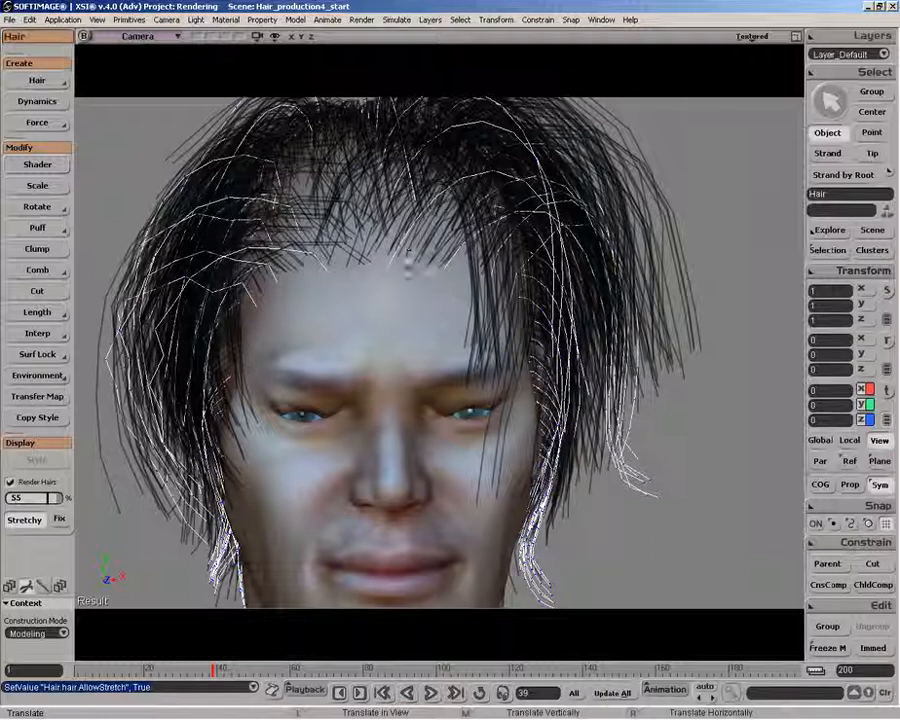
key("space")
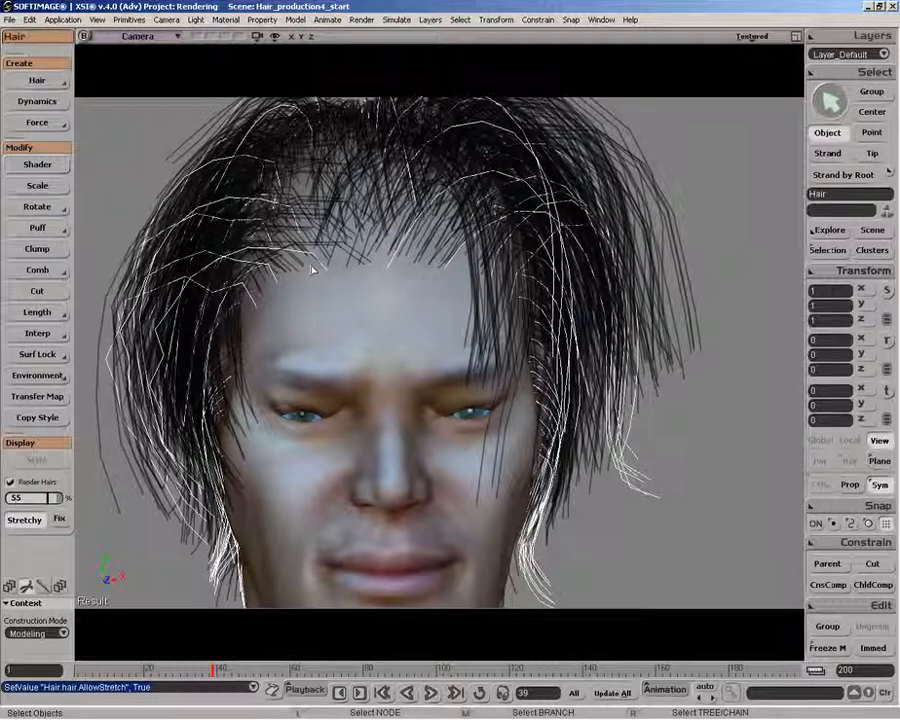
key("p")
left_click_drag(271, 382, 333, 292)
key("space")
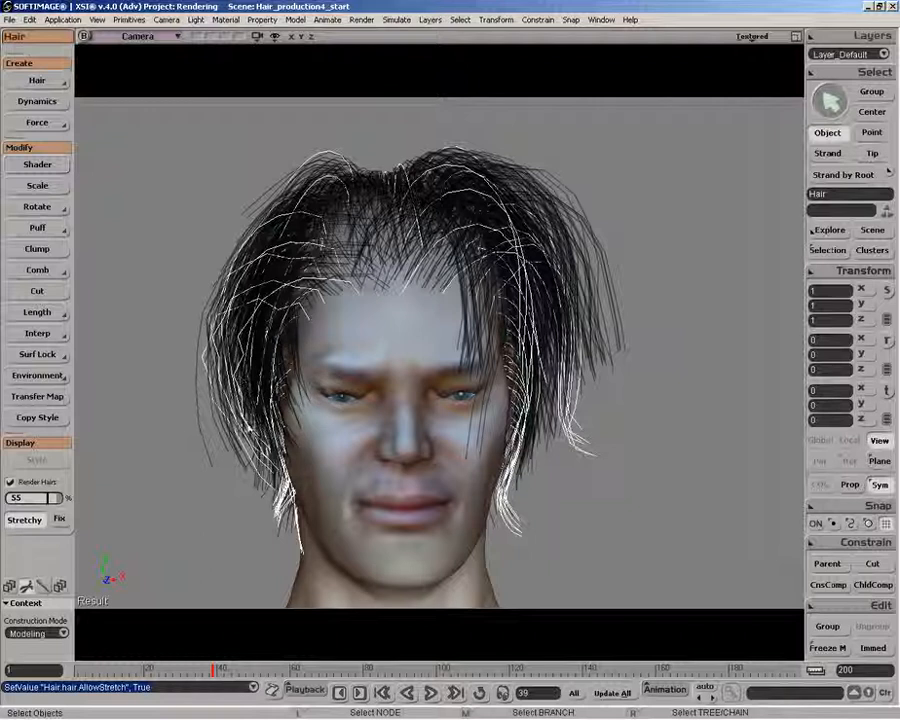
scroll(211, 421, "up", 5)
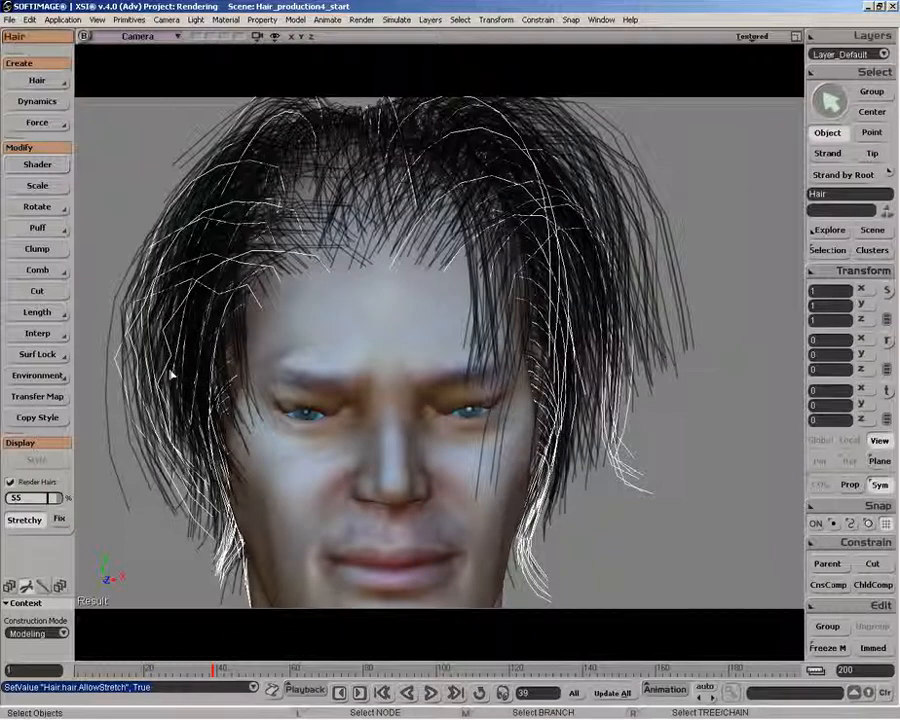
scroll(269, 317, "down", 5)
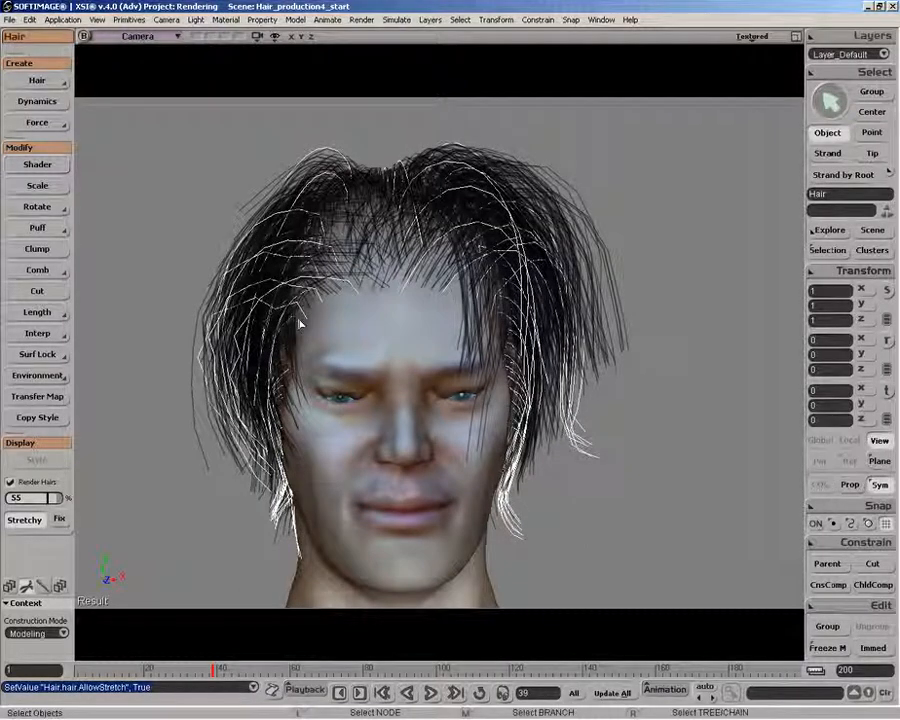
- Hide the rendered hairs so only guide strands show, and nudge a guide strand point on the character's right side
left_click(11, 482)
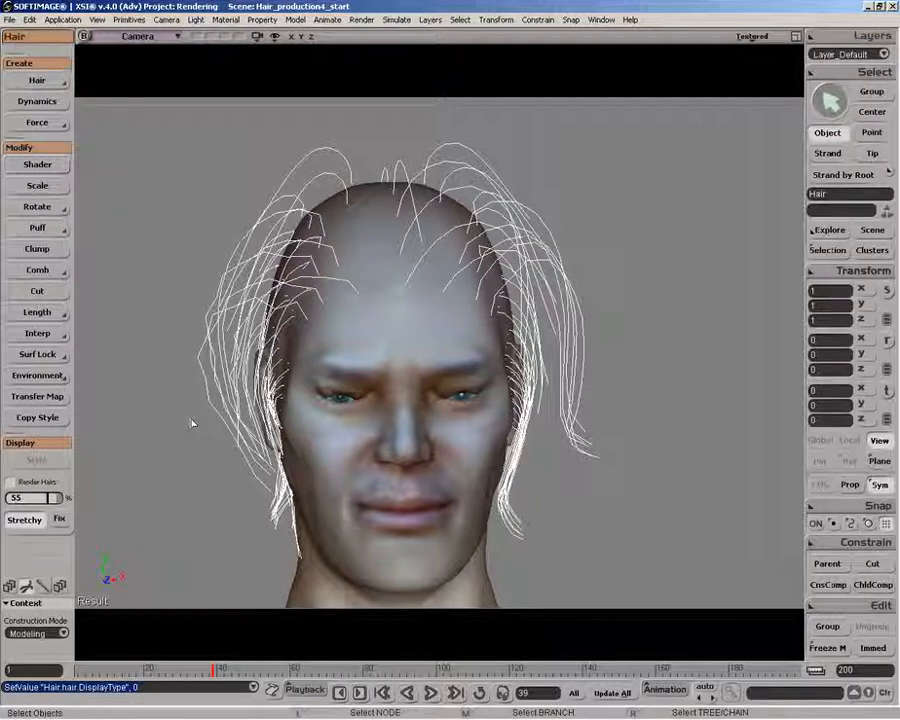
key("v")
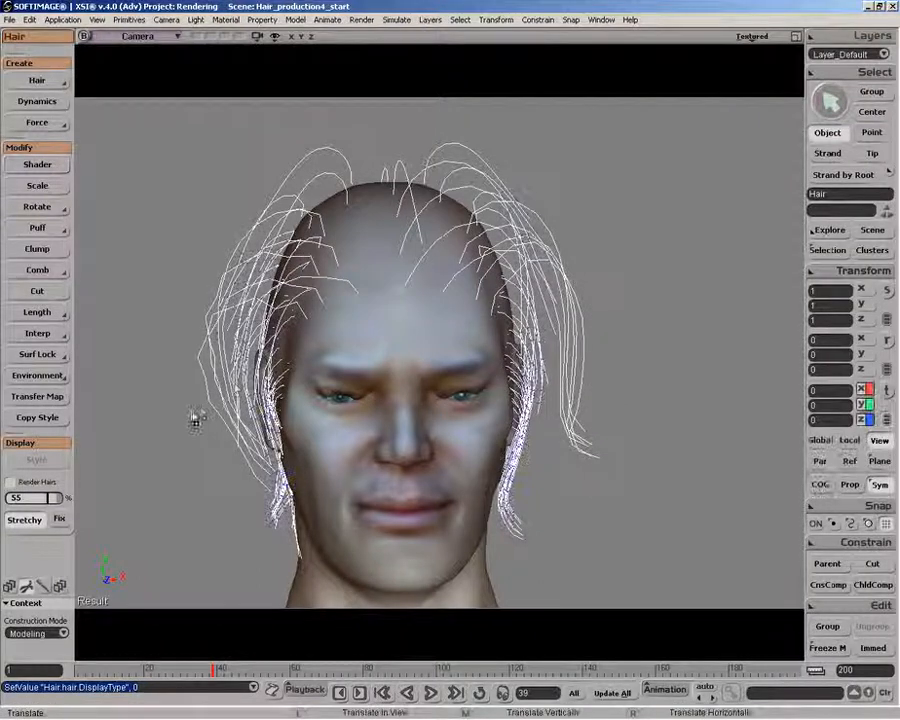
left_click_drag(193, 420, 213, 410)
key("Escape")
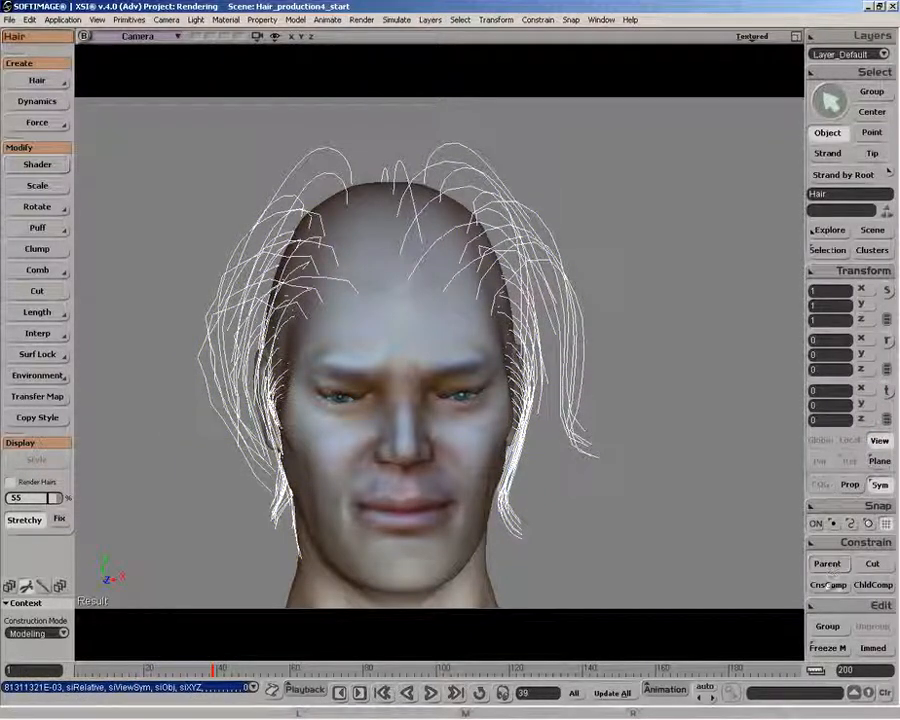
- Turn on proportional modeling and reduce its distance limit to 0.995
left_click(849, 485)
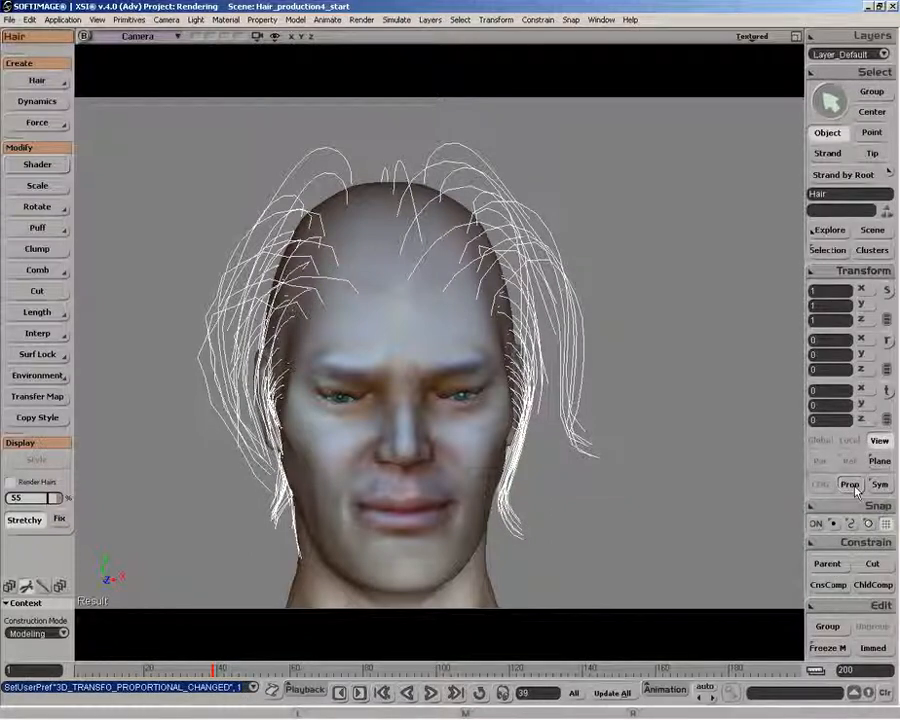
right_click(855, 489)
left_click_drag(660, 176, 706, 78)
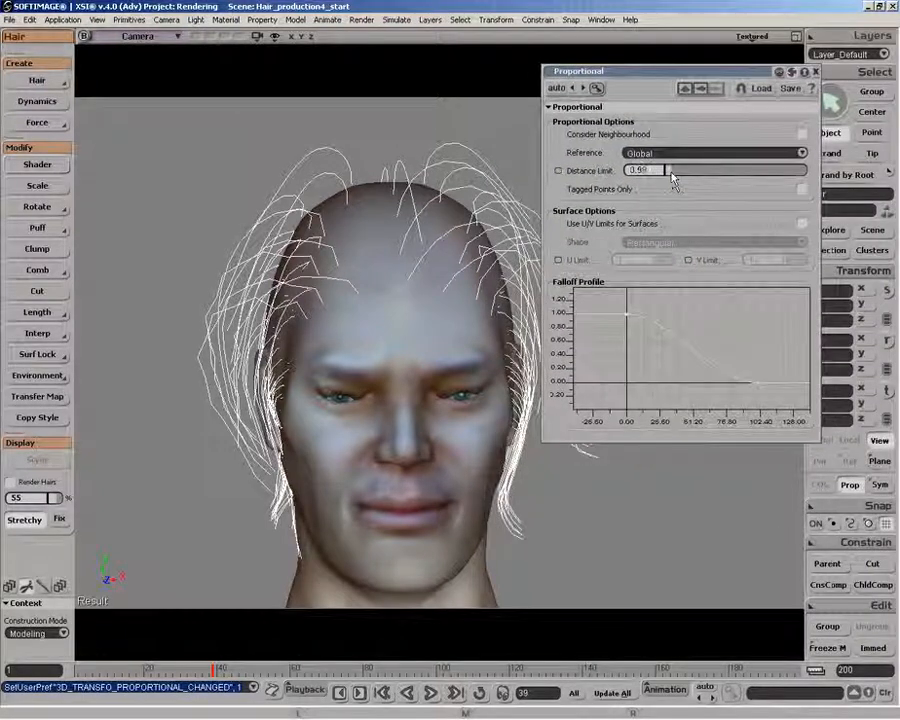
left_click_drag(673, 180, 667, 175)
key("v")
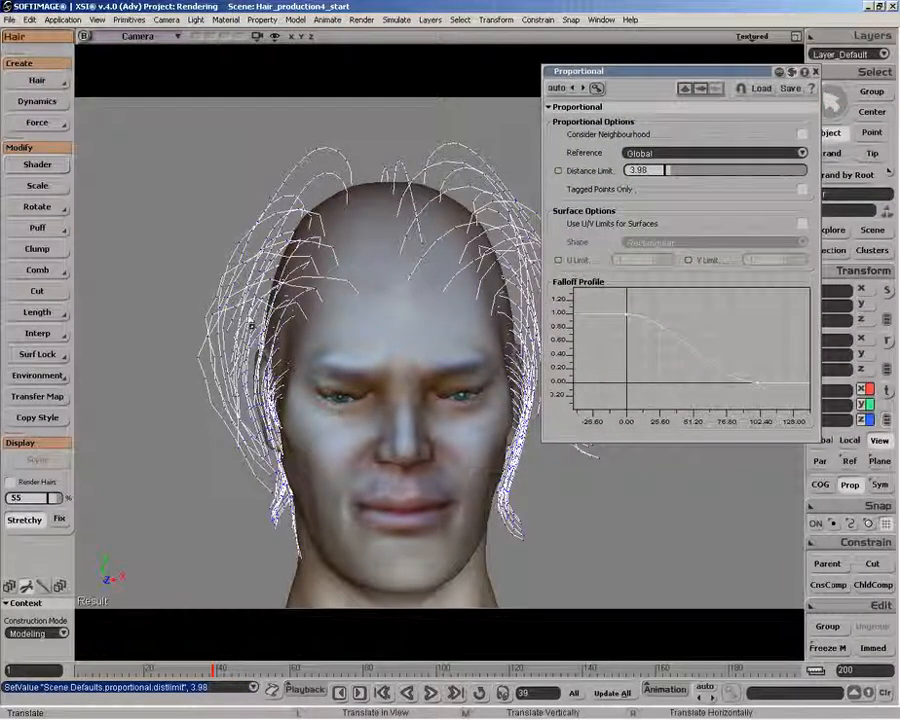
left_click(251, 323)
key("Escape")
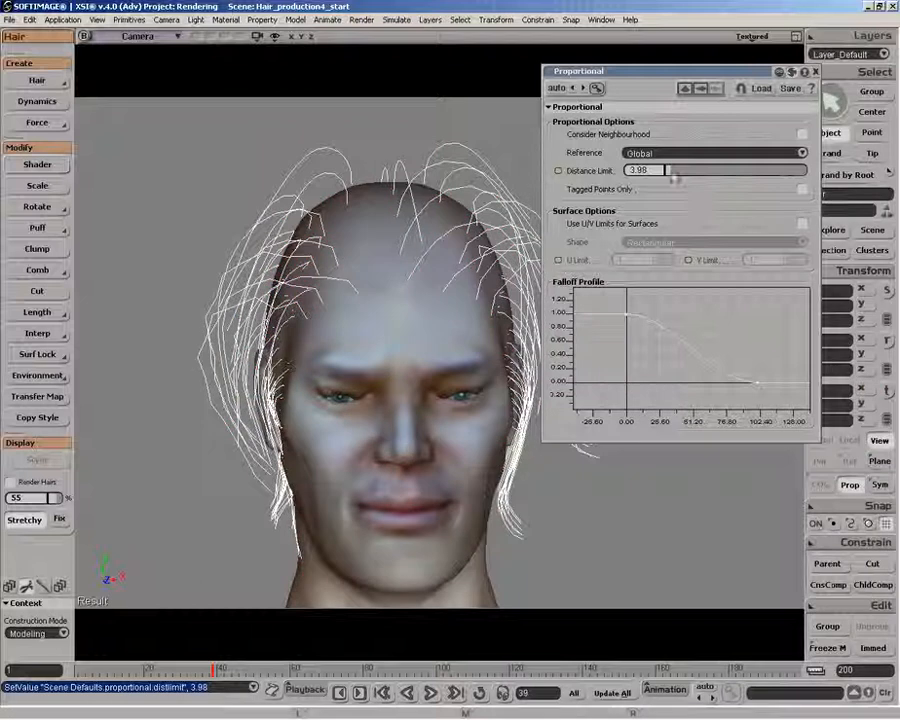
- Pull guide strand points on both sides of the head outward and upward to give the hair more volume
key("v")
left_click(239, 328)
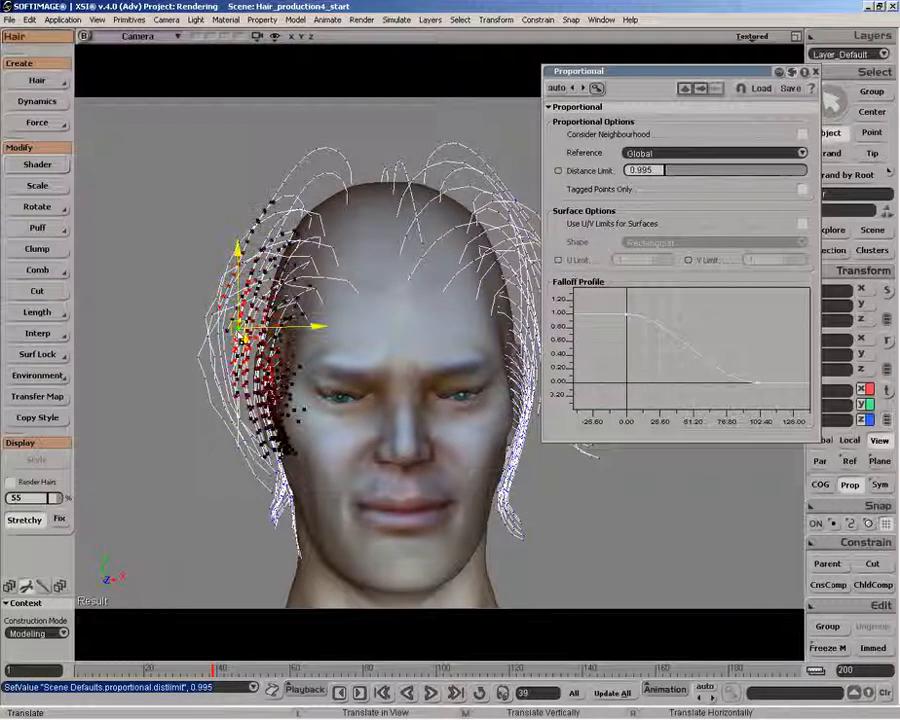
left_click_drag(240, 329, 220, 311)
left_click_drag(327, 277, 337, 252)
left_click_drag(655, 72, 807, 89)
key("v")
left_click_drag(564, 311, 580, 294)
left_click_drag(508, 210, 517, 204)
- From the side profile, pull the strands at the back of the head outward and upward
key("space")
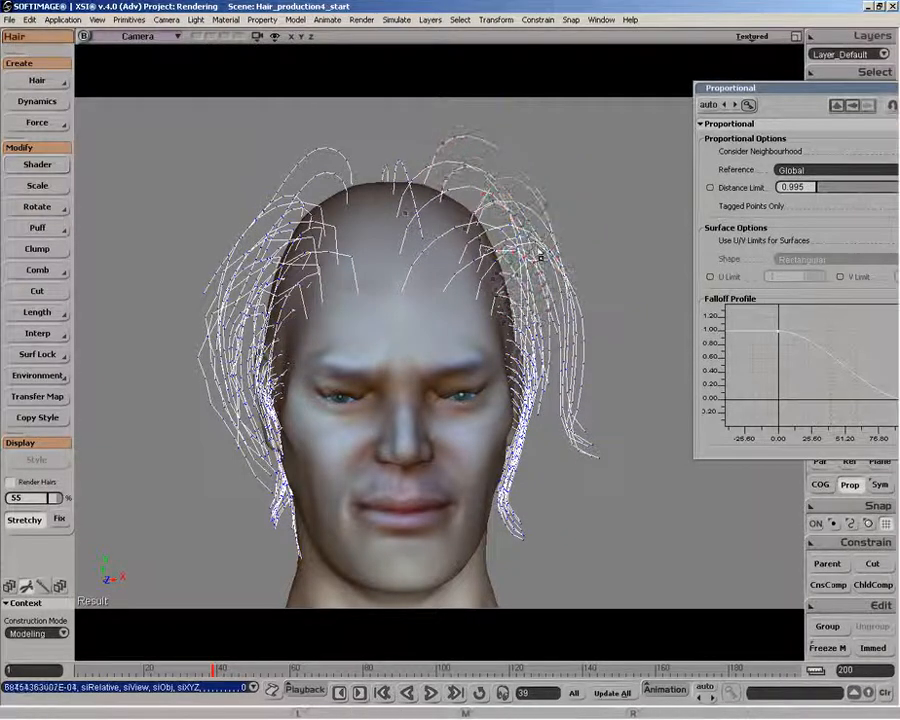
key("o")
left_click_drag(496, 378, 549, 403)
key("space")
key("v")
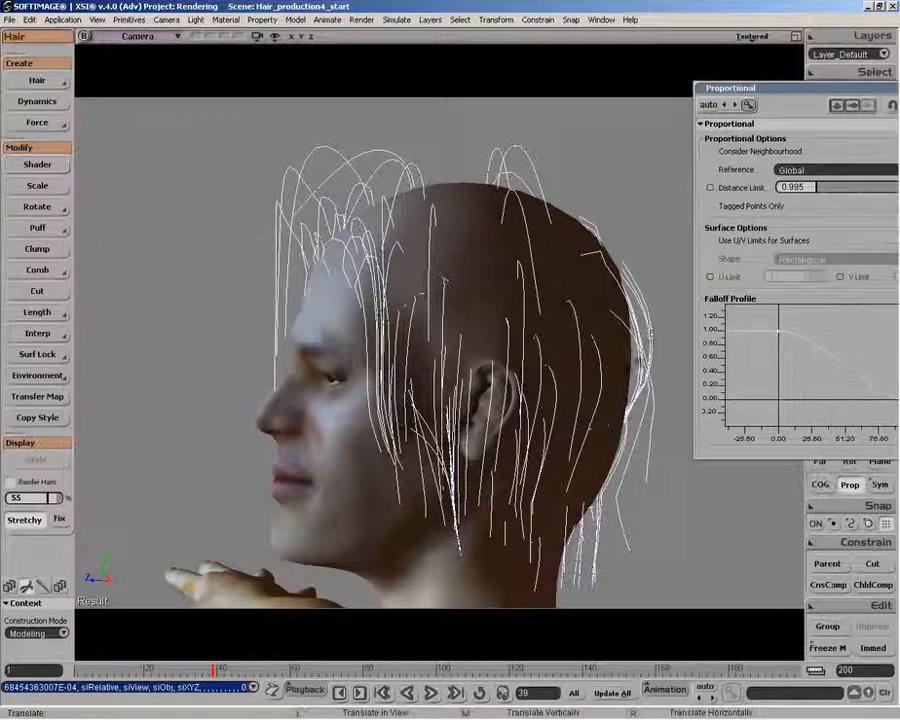
left_click_drag(654, 331, 673, 302)
- In a three-quarter view, pull the strands behind the character's left ear outward and close the proportional options
left_click_drag(539, 402, 582, 462)
key("o")
key("m")
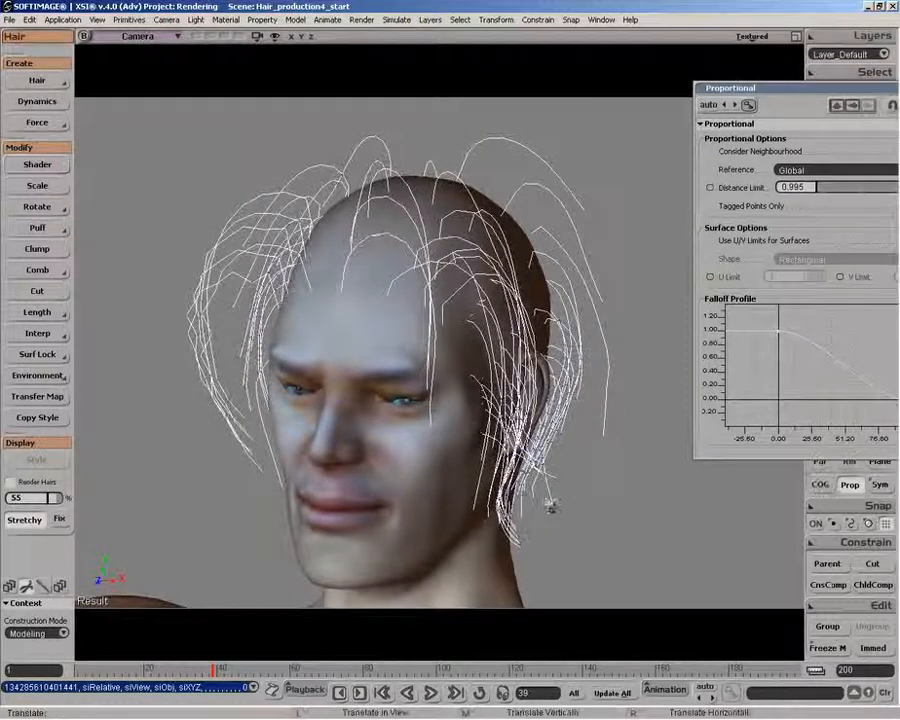
left_click_drag(538, 490, 612, 321)
key("space")
left_click_drag(784, 88, 337, 455)
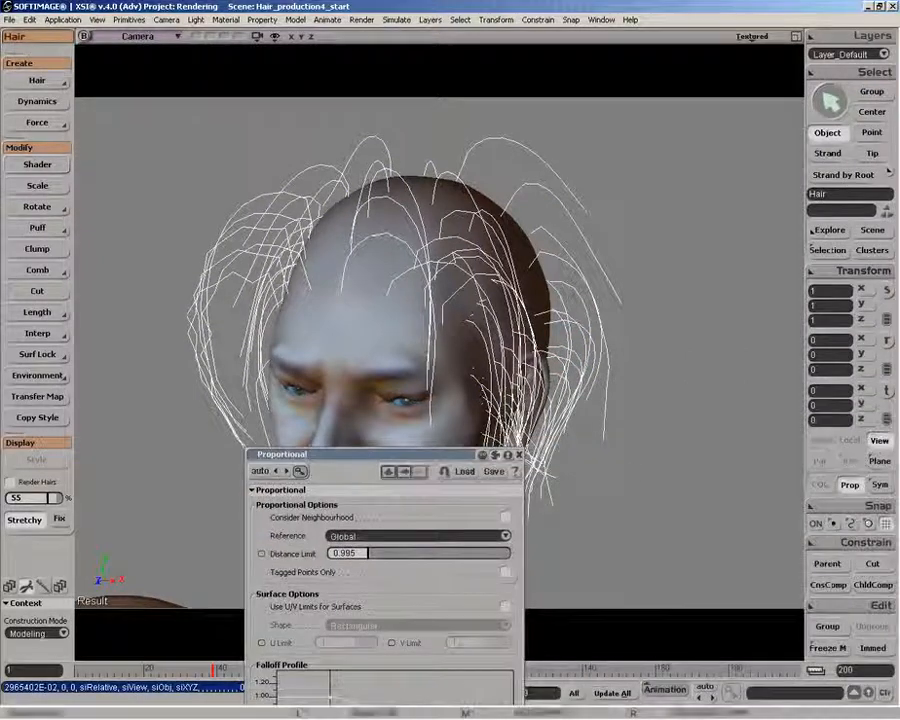
left_click(519, 455)
- From the front, shift upper strand points on both sides of the head along the X axis only
mouse_move(420, 300)
left_mouse_down()
mouse_move(456, 344)
mouse_move(440, 374)
mouse_move(418, 291)
left_mouse_up()
key("v")
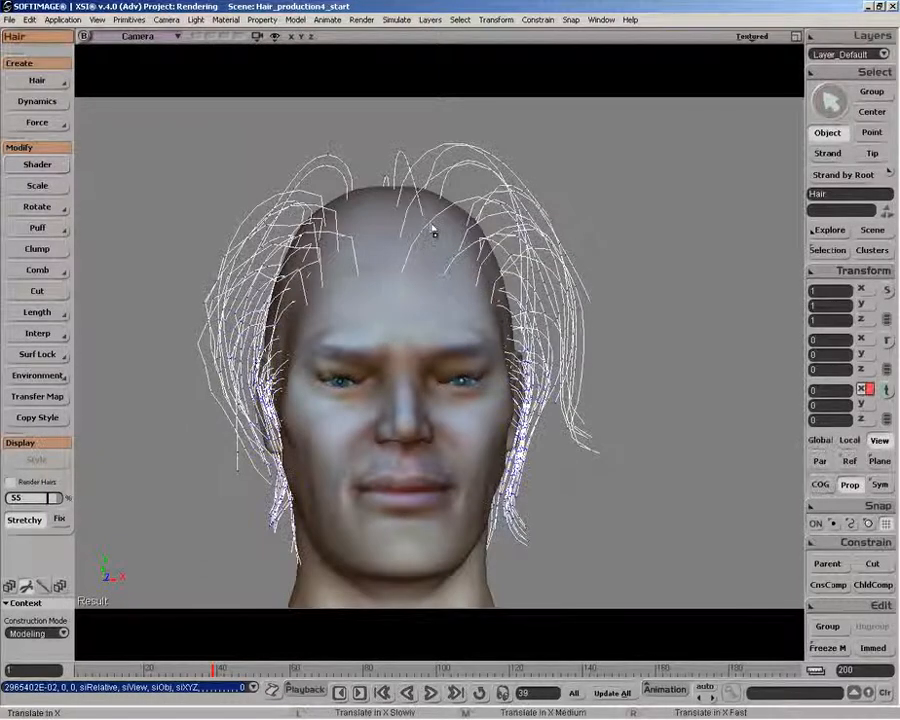
left_click_drag(481, 203, 457, 182)
left_click_drag(312, 256, 299, 208)
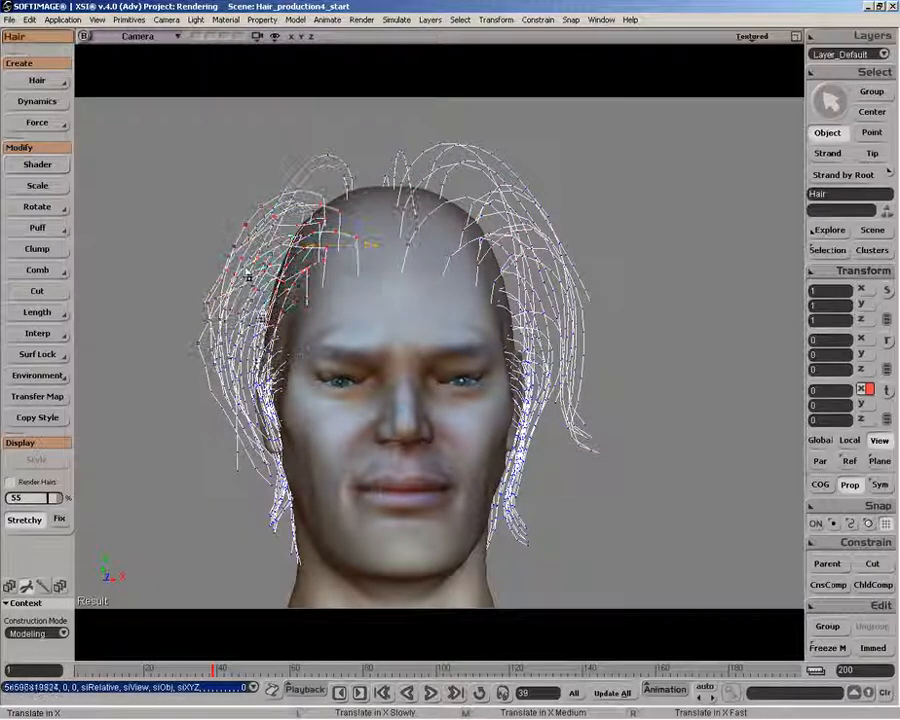
left_click_drag(238, 265, 222, 214)
- Enable translation on all three axes and pull the side strands outward above ear level on both sides
key("m")
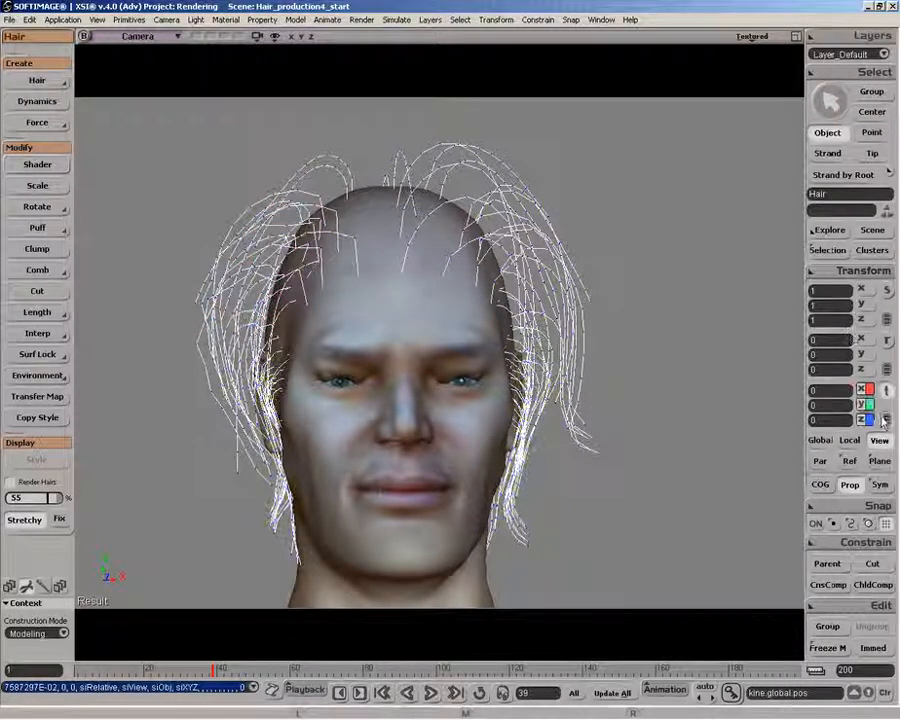
left_click(886, 420)
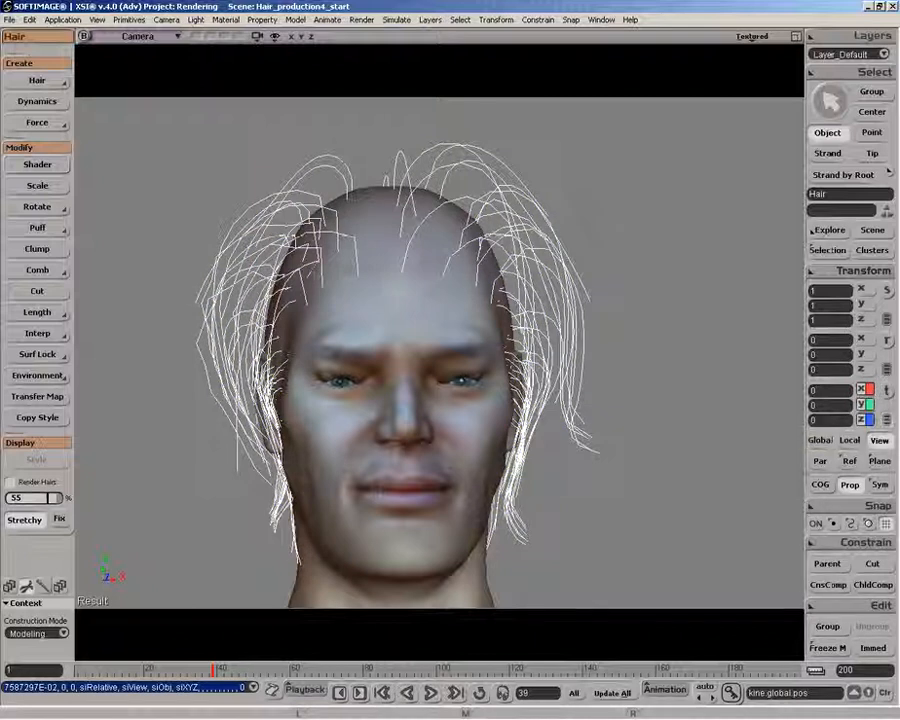
key("m")
left_click_drag(263, 224, 243, 240)
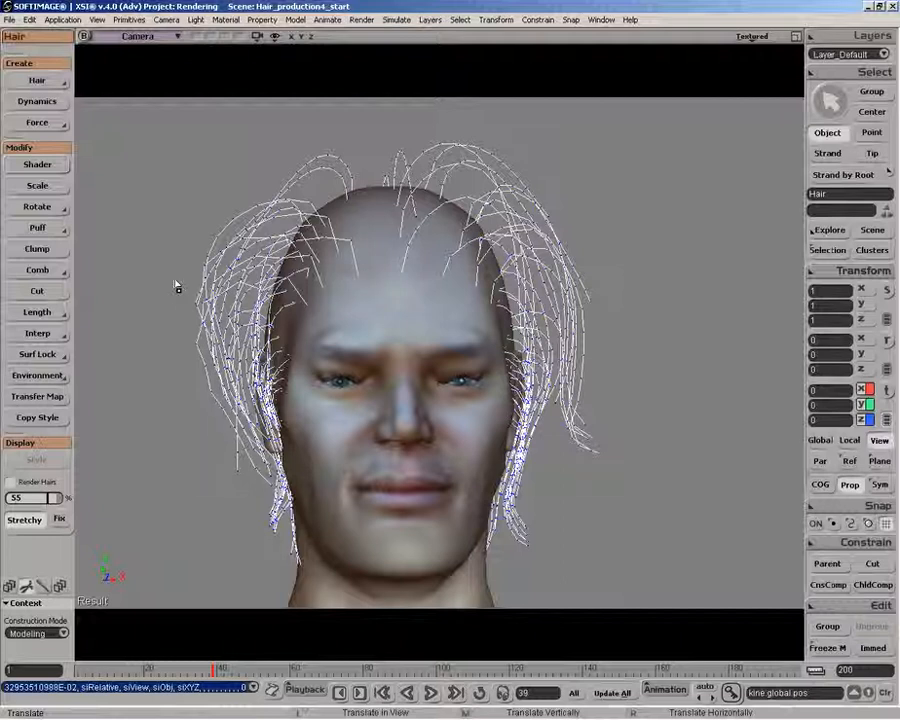
left_click_drag(205, 296, 185, 288)
left_click_drag(579, 322, 586, 297)
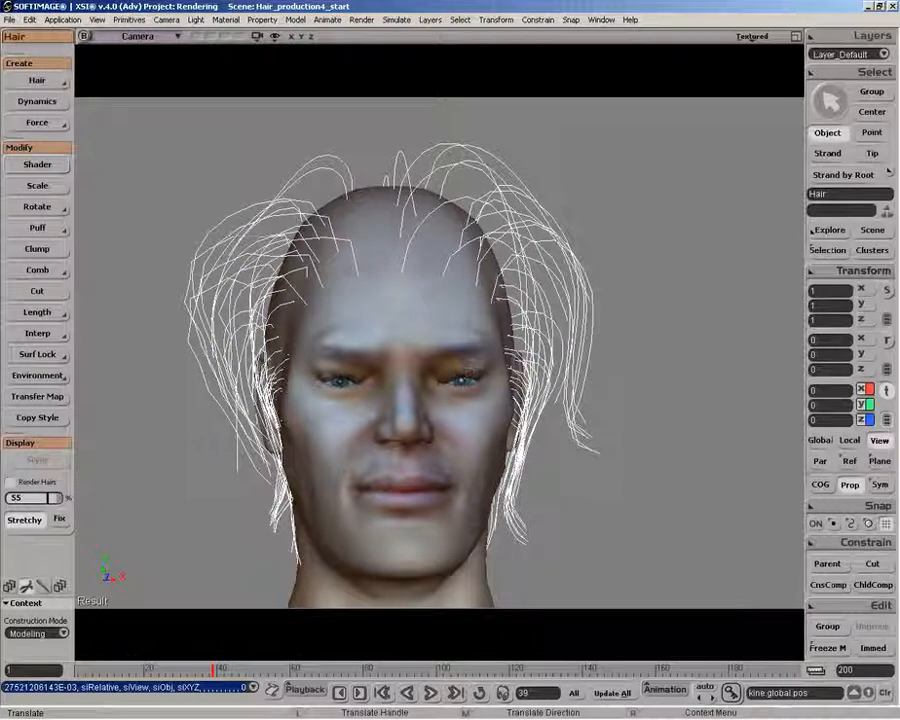
- Pull the lower strands beside the jaw slightly outward on both sides of the head
key("m")
left_click_drag(525, 456, 551, 458)
mouse_move(280, 455)
left_mouse_down()
mouse_move(257, 454)
mouse_move(271, 457)
left_mouse_up()
- From the side, pull the strands on the upper back of the head outward and push the nape tips toward the neck
key("o")
left_click_drag(428, 458, 532, 462)
key("t")
left_click_drag(295, 242, 276, 241)
key("t")
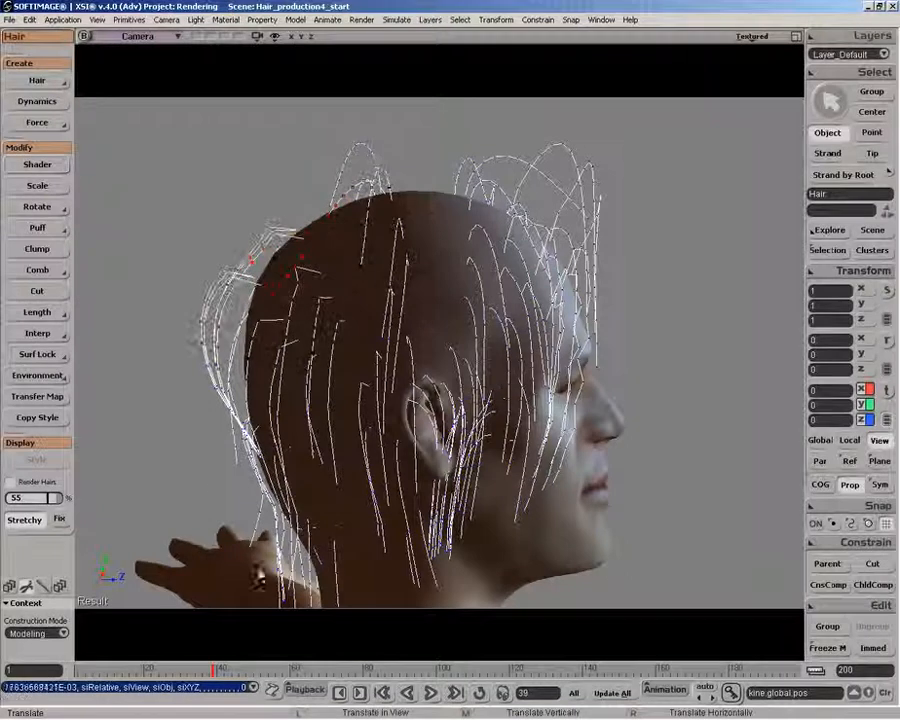
left_click_drag(277, 571, 311, 571)
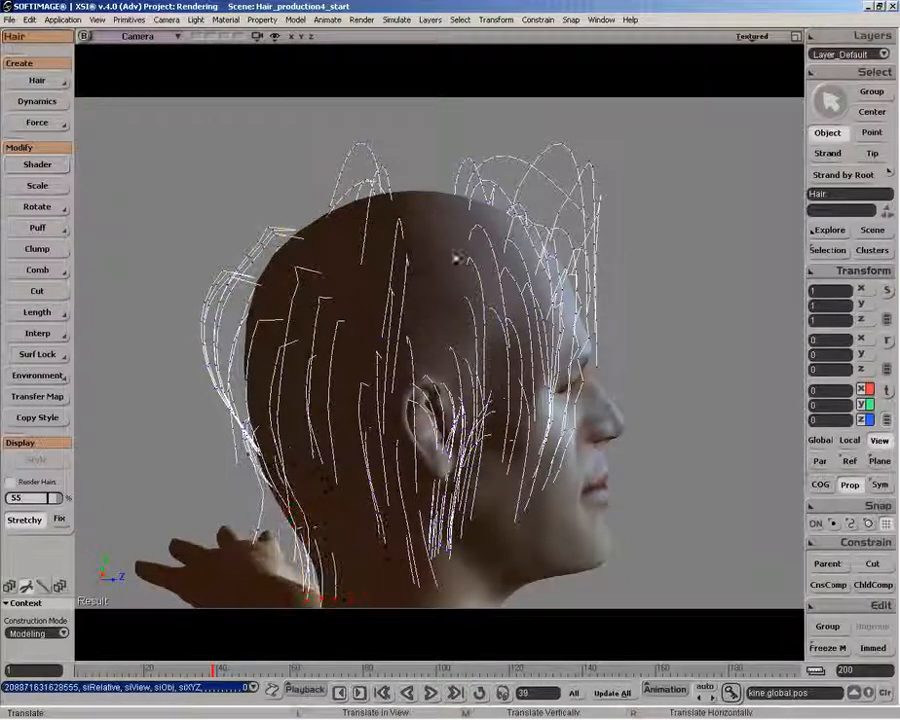
- From the front, push the mid-length side strands inward and pull the lower tips on the character's right side outward
key("m")
key("o")
left_click_drag(474, 341, 340, 337)
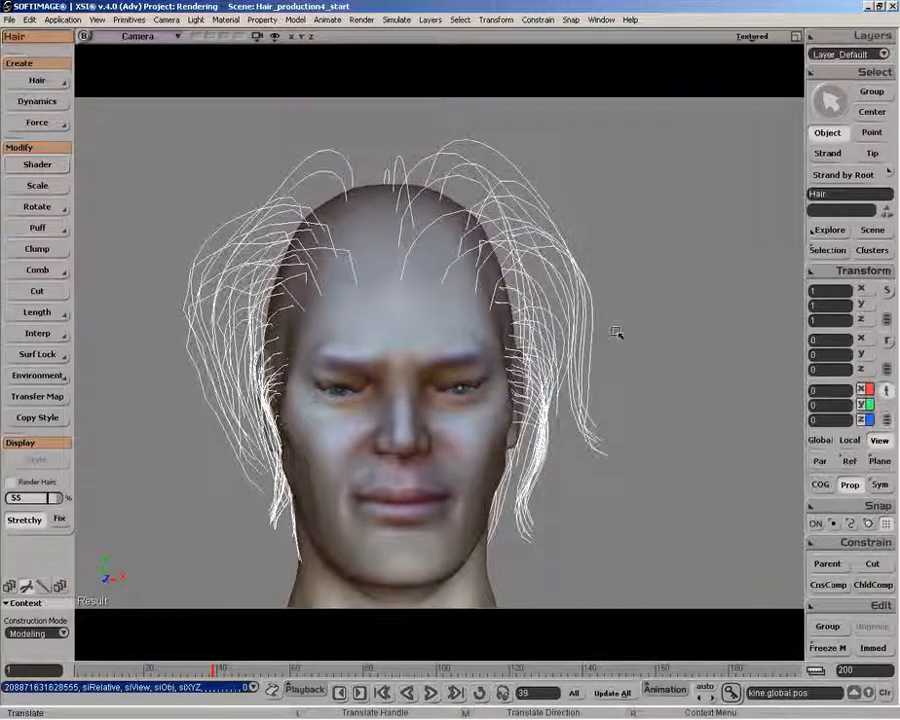
left_click(598, 364)
left_click_drag(577, 371, 573, 371)
left_click_drag(224, 402, 246, 396)
left_click_drag(251, 481, 229, 477)
left_click_drag(269, 537, 252, 526)
- Reselect the hair, lower the strands at the crown and push the outer strands on the character's right side inward
left_click(691, 538)
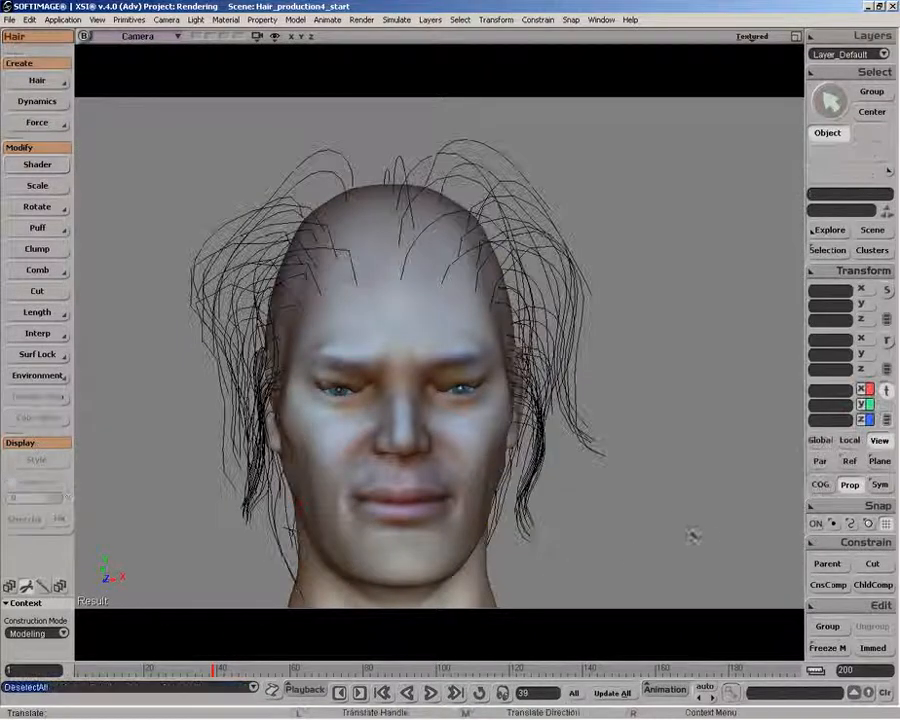
left_click(250, 214)
left_click_drag(343, 160, 325, 175)
left_click_drag(193, 279, 213, 264)
key("m")
key("space")
left_click_drag(559, 202, 630, 349)
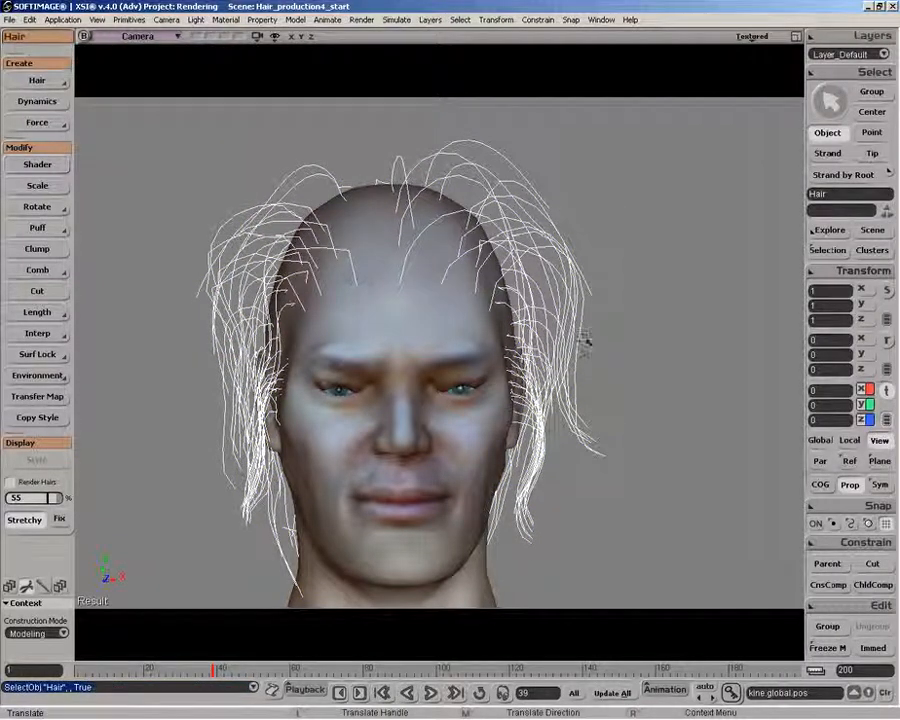
- Fix the stretched strands with hair stretching turned off and reselect the hair object
key("z")
left_click_drag(422, 356, 490, 365)
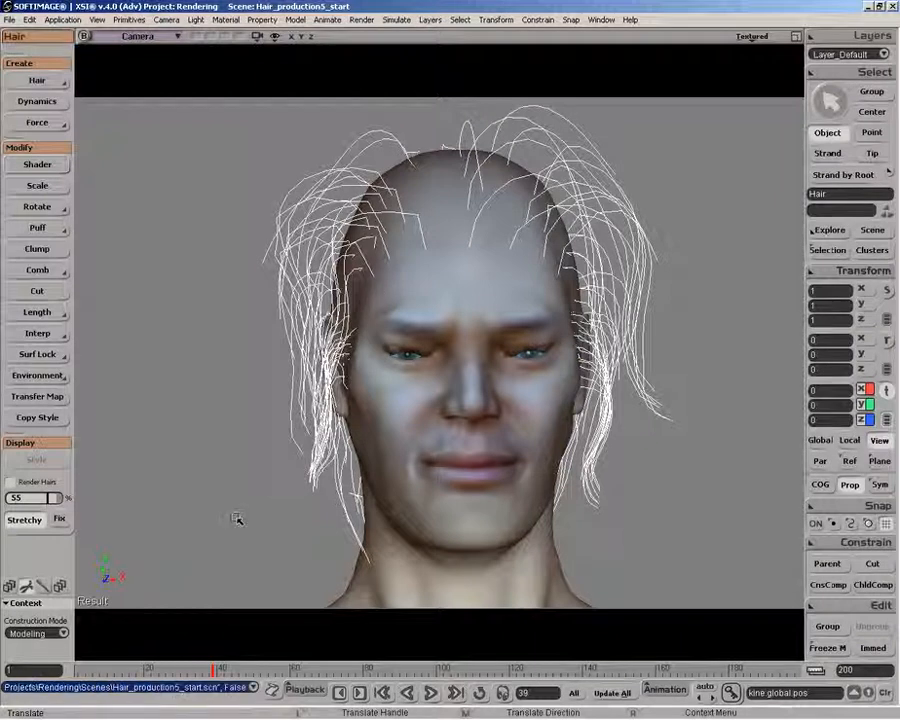
left_click(60, 520)
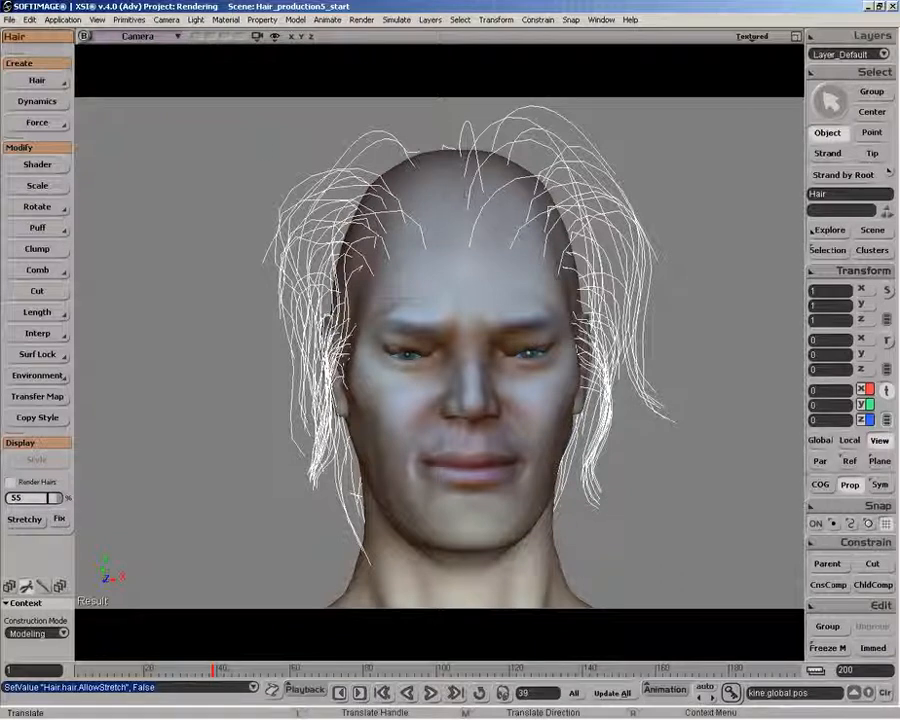
key("space")
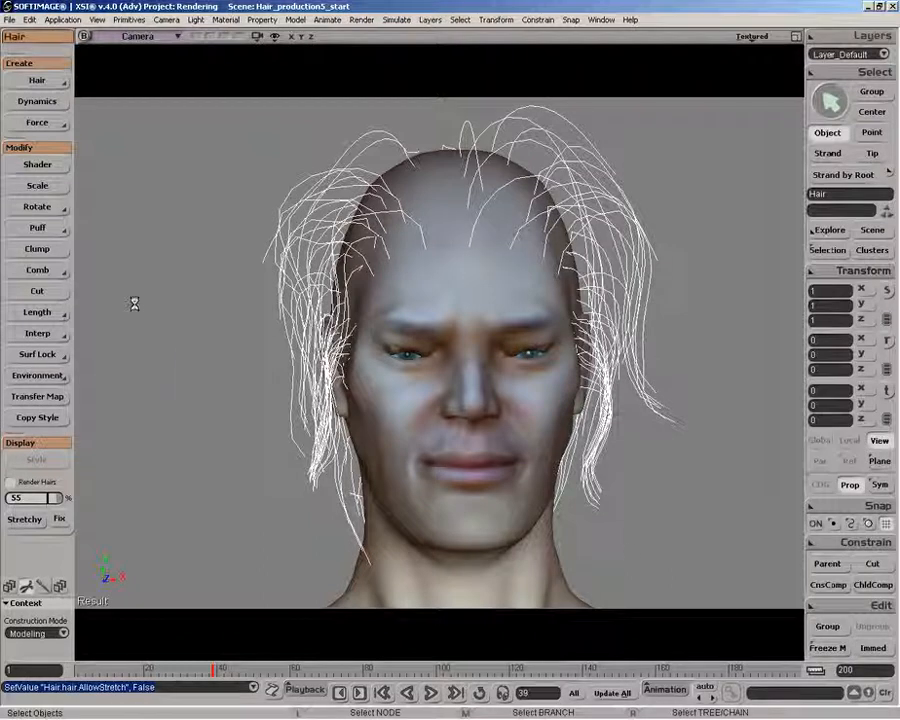
left_click(220, 486)
left_click(286, 333)
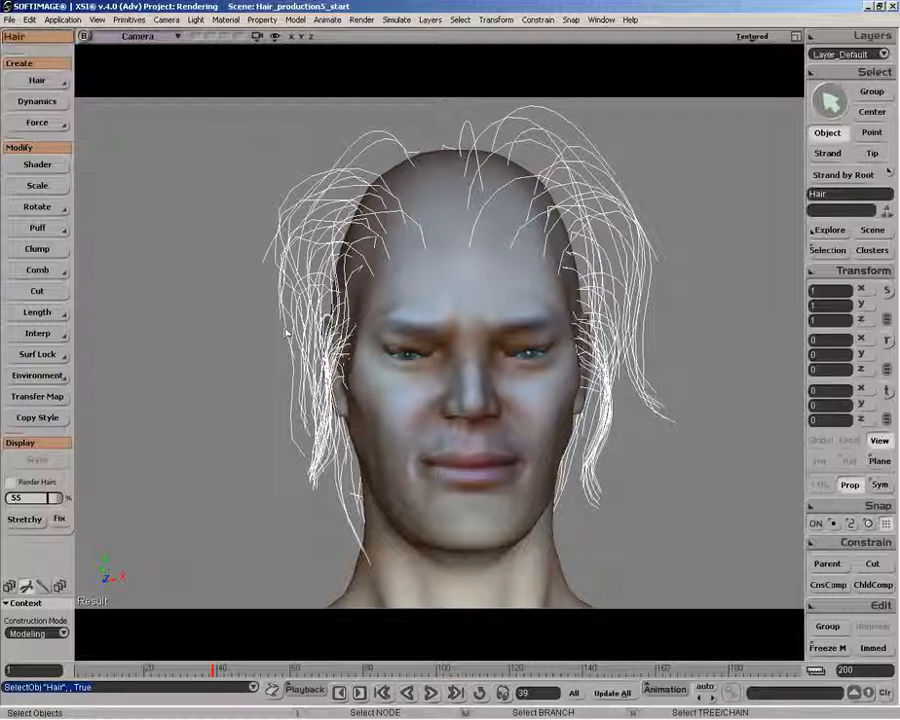
- Display the render hairs over the guide strands, then deselect the hair and examine the hairstyle around the face
key("o")
left_click_drag(412, 543, 422, 510)
key("z")
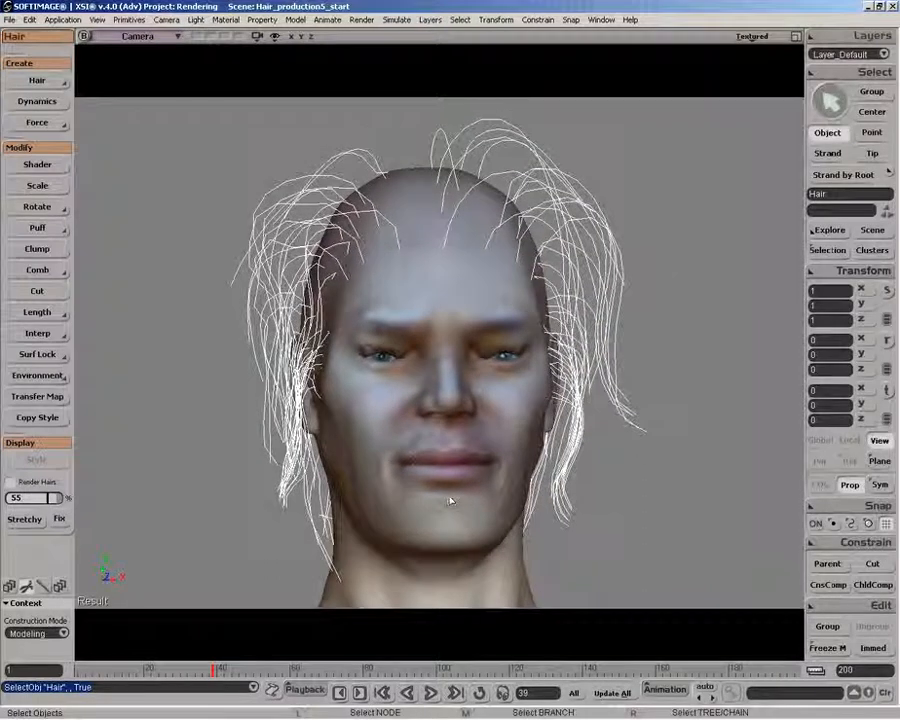
key("o")
left_click(55, 499)
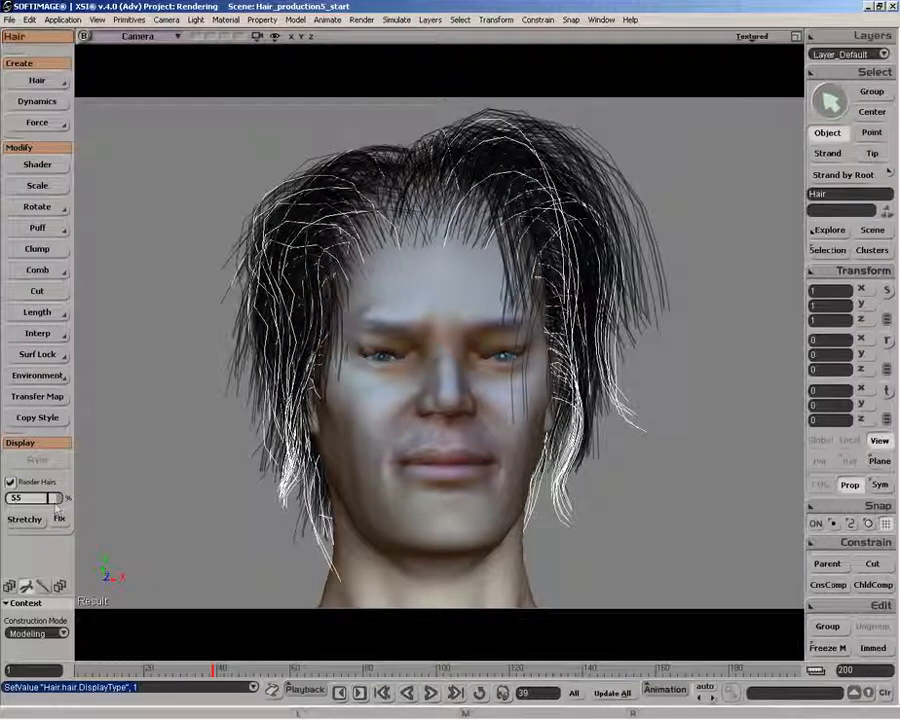
left_click(187, 430)
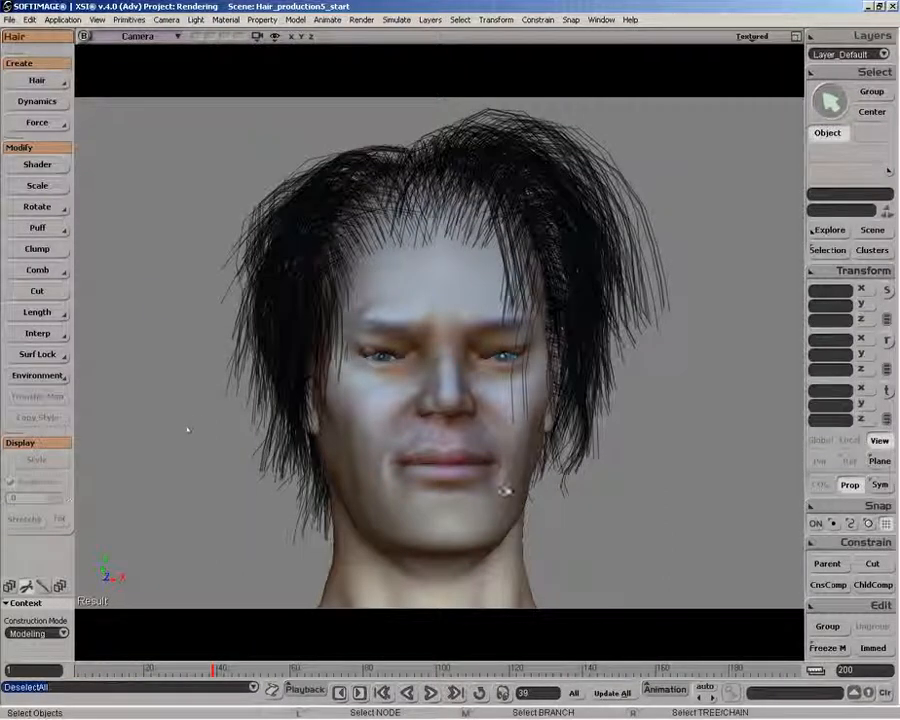
key("o")
left_click_drag(408, 398, 417, 352)
- Reselect the hair and set both its frizz at root and frizz at tip to 0 in its effects properties
key("space")
left_click(269, 277)
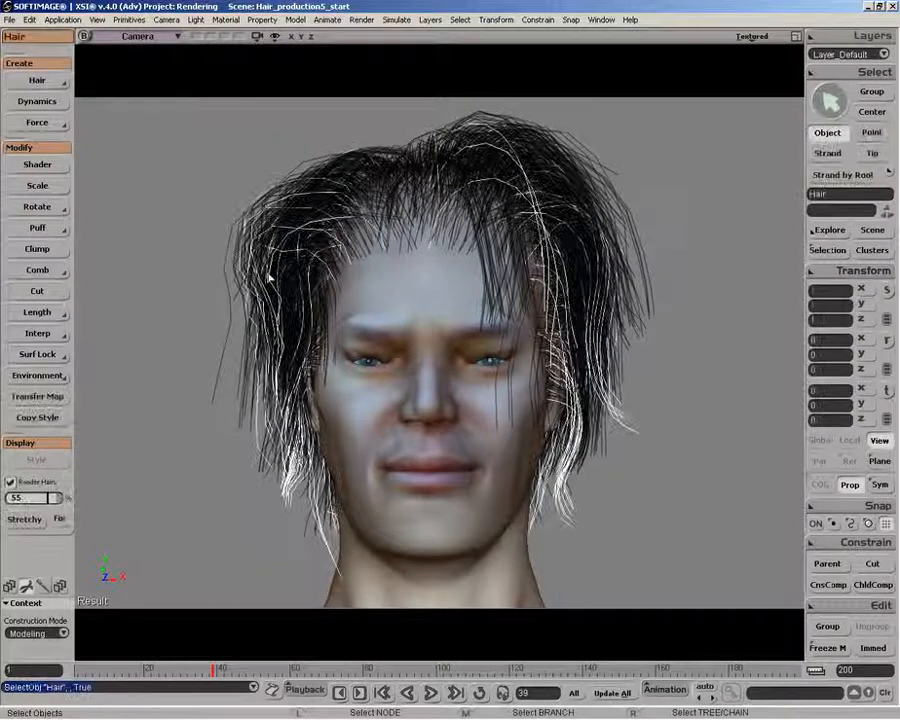
key("Return")
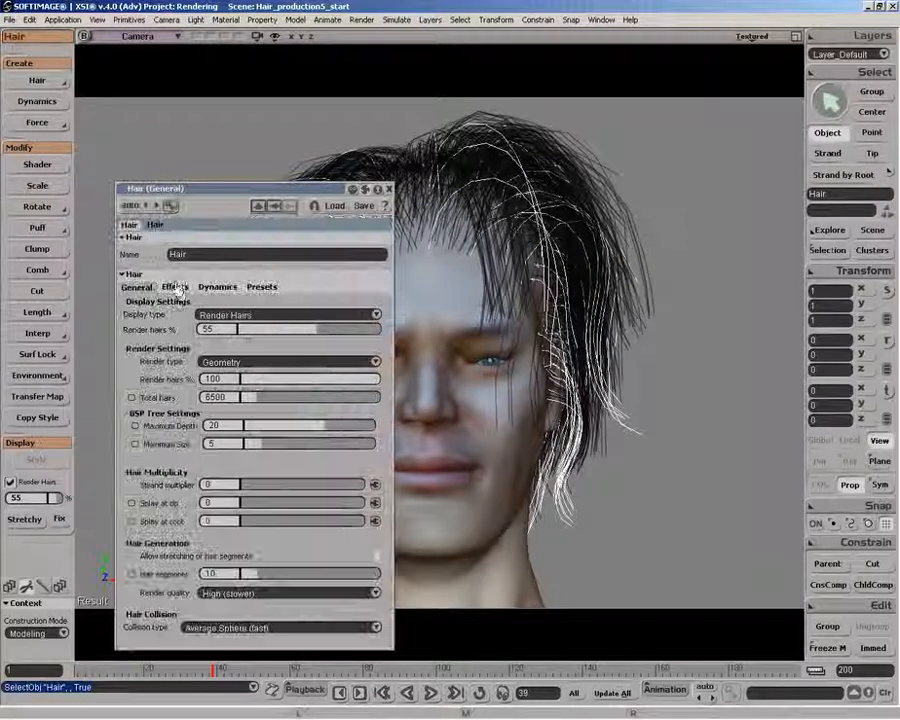
left_click(176, 287)
left_click_drag(239, 314, 221, 316)
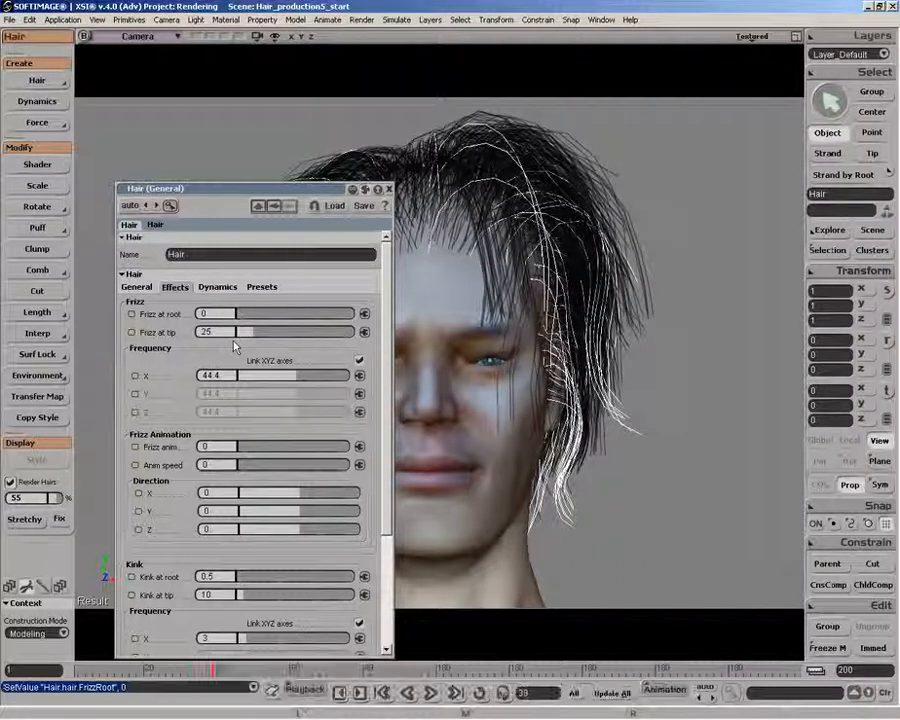
left_click_drag(238, 342, 230, 338)
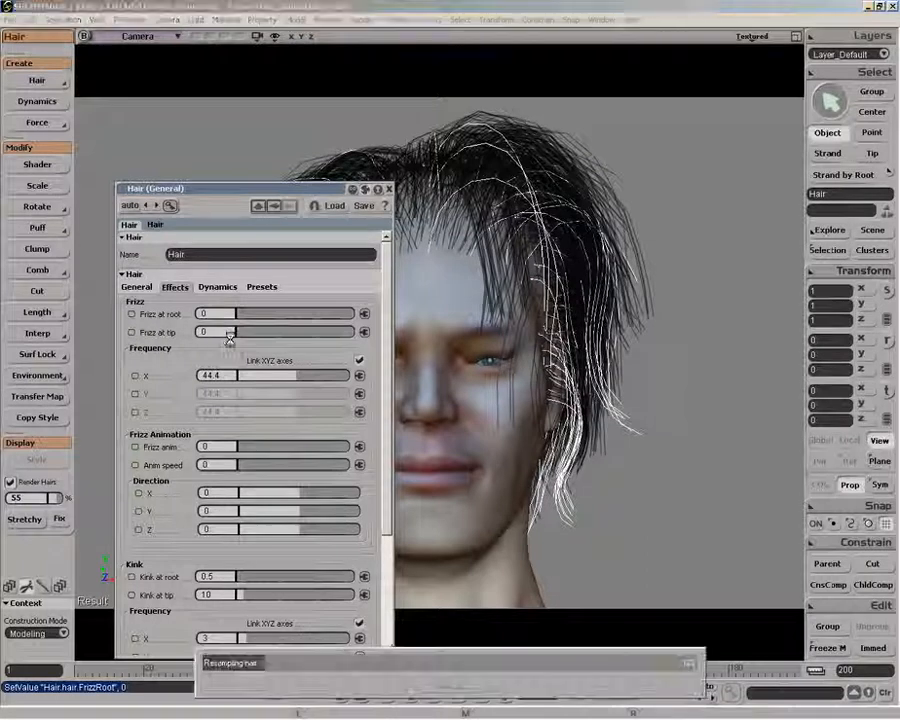